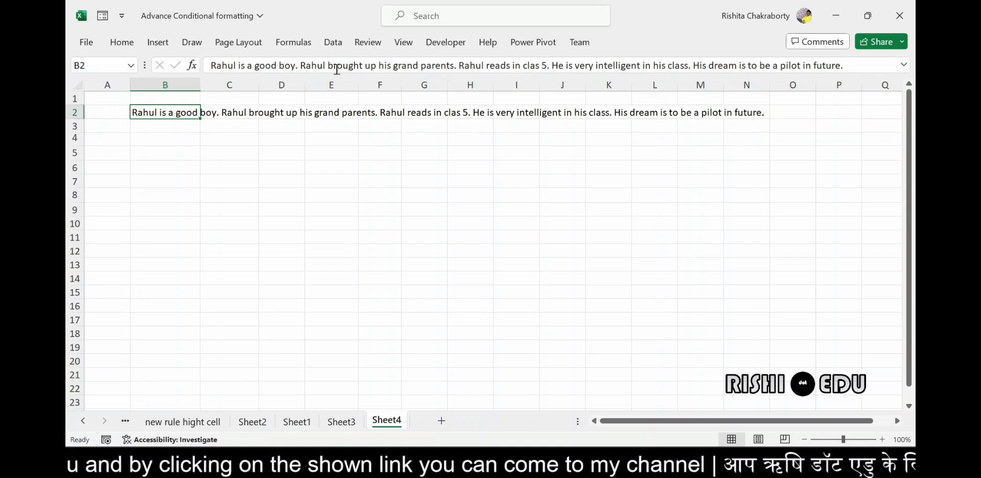
click(510, 64)
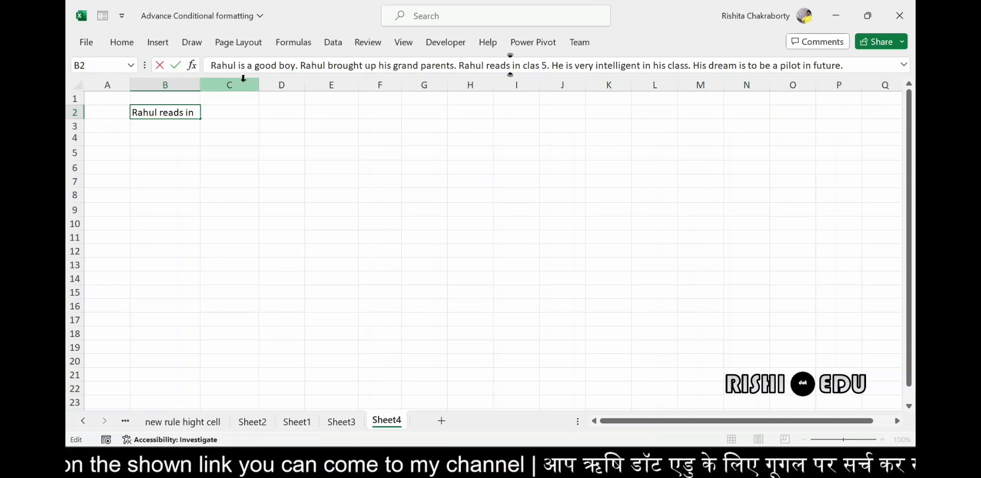
click(216, 63)
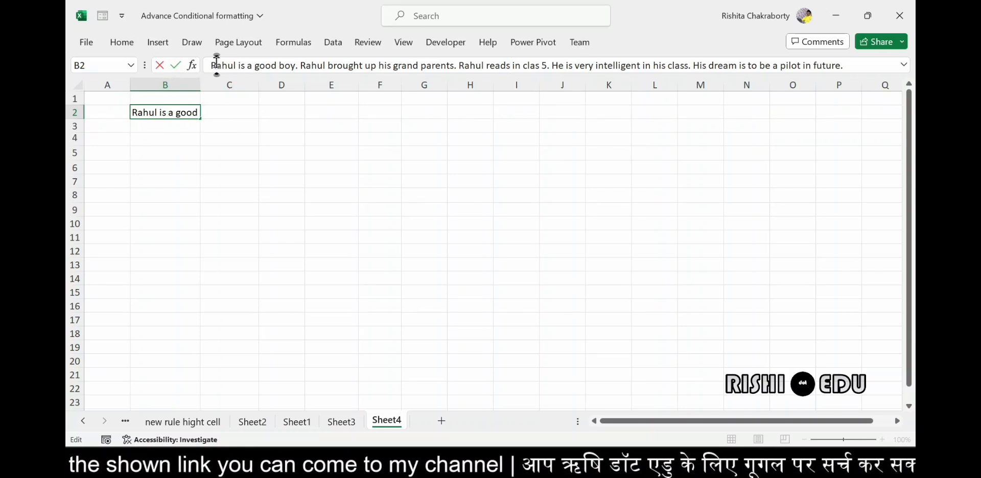
click(152, 125)
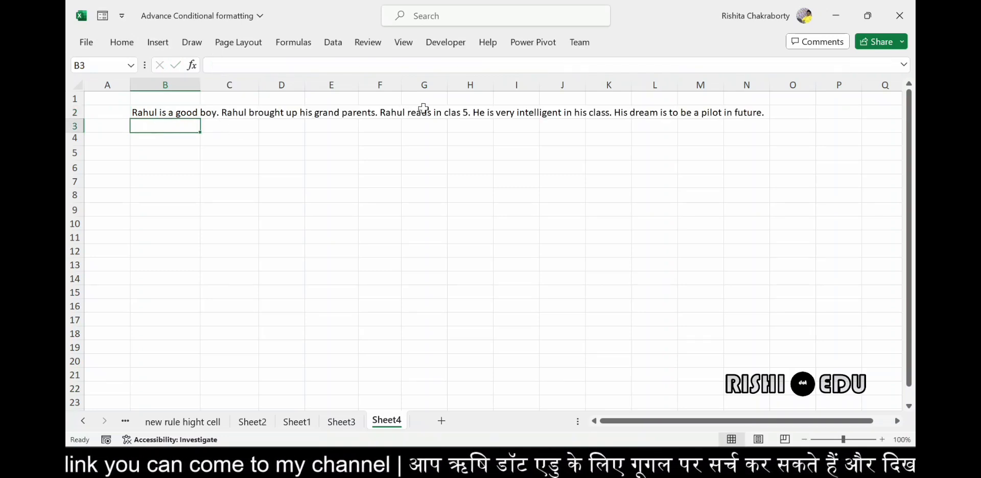
Justify the long text in cell B2 across the range B2:G3, letting it extend below the selected range
click(149, 112)
drag(177, 115, 418, 114)
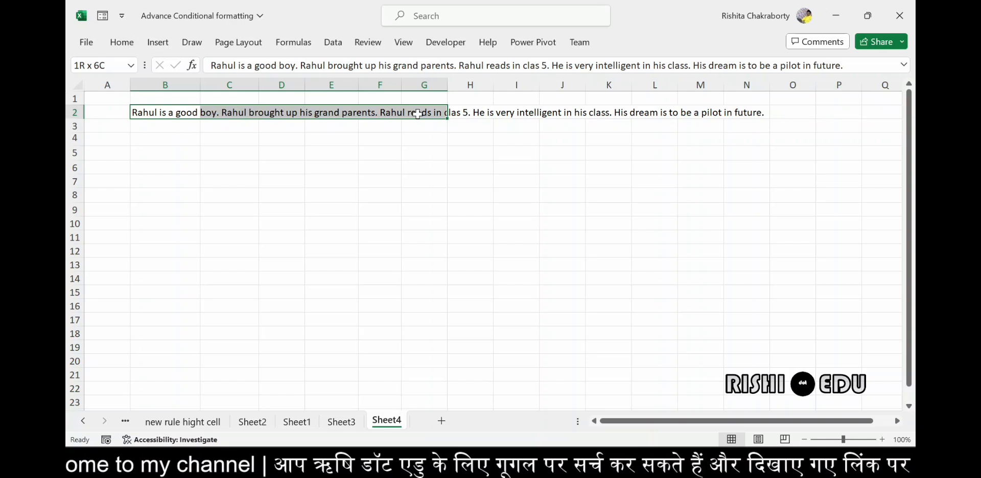
drag(418, 114, 418, 124)
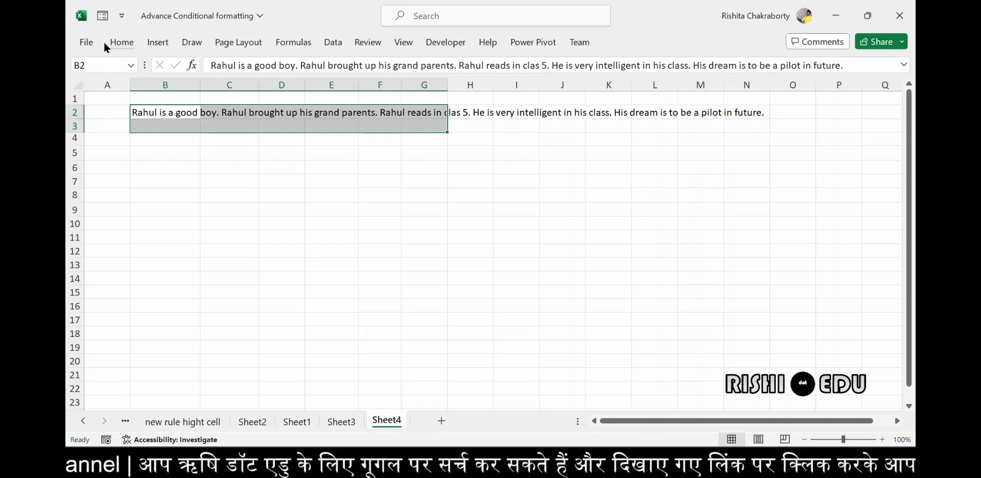
click(120, 40)
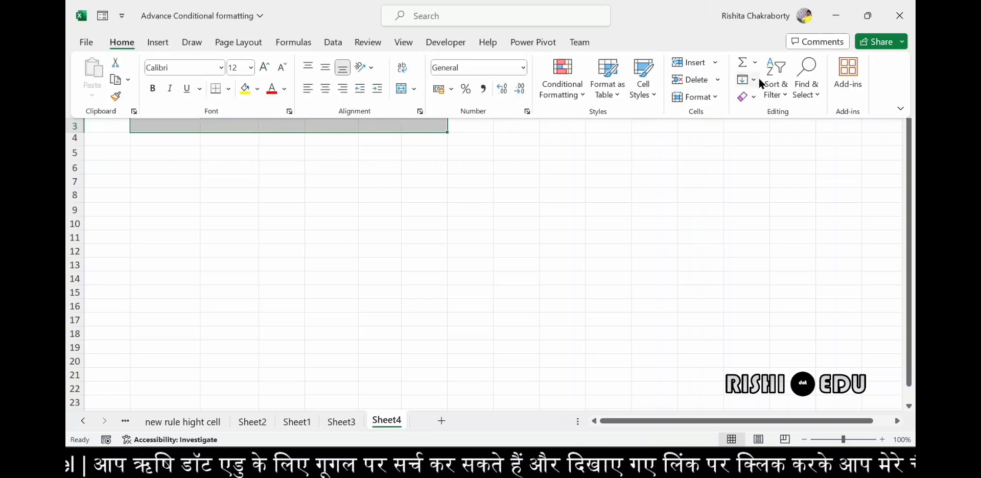
click(753, 81)
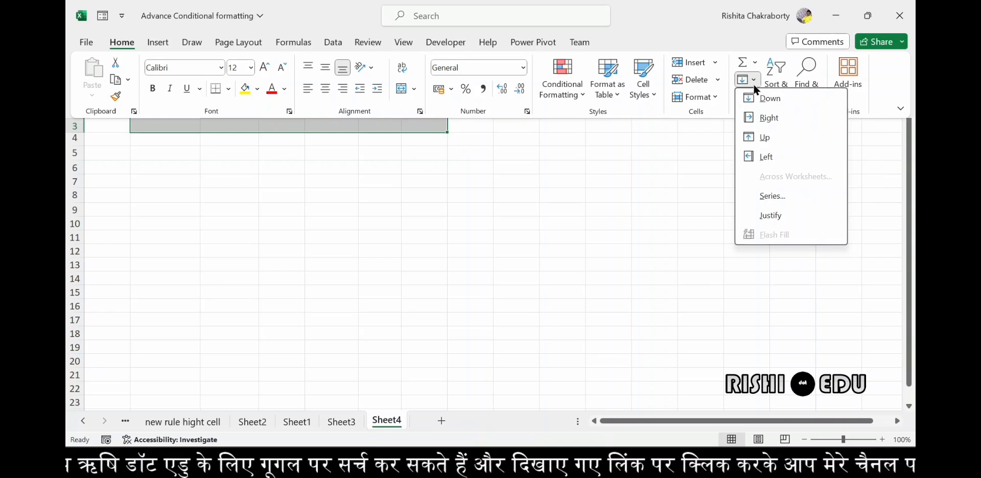
click(765, 217)
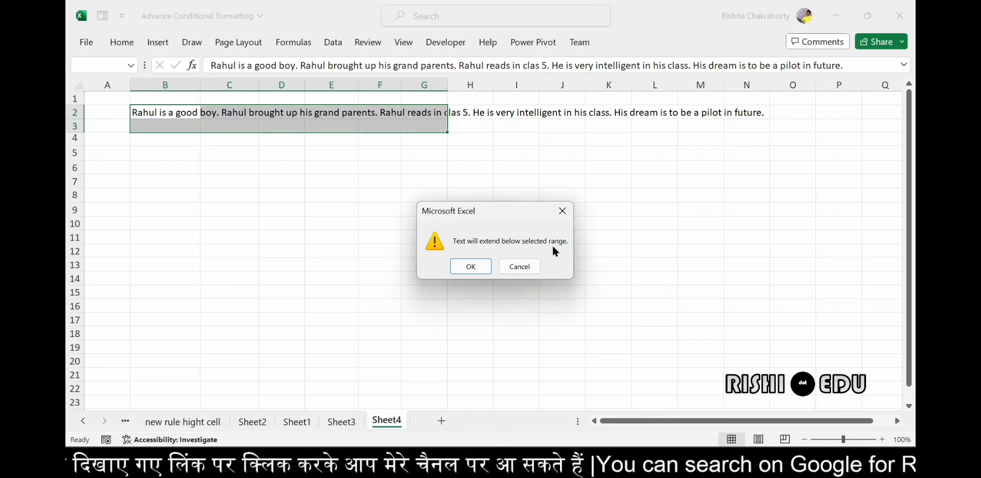
click(473, 265)
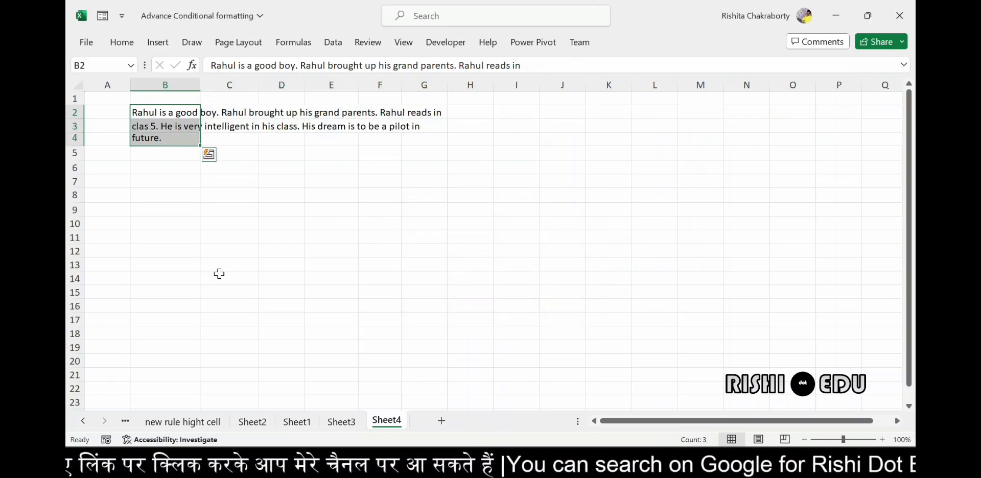
click(157, 191)
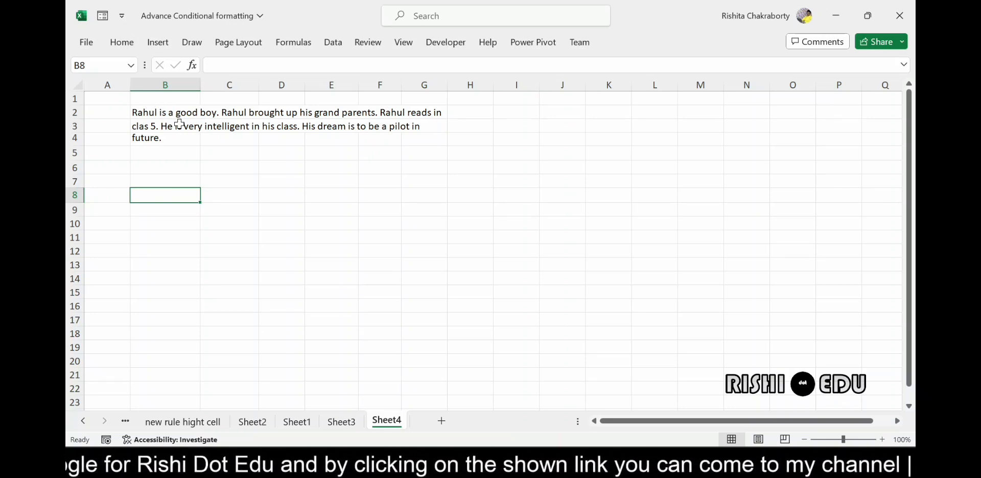
click(120, 42)
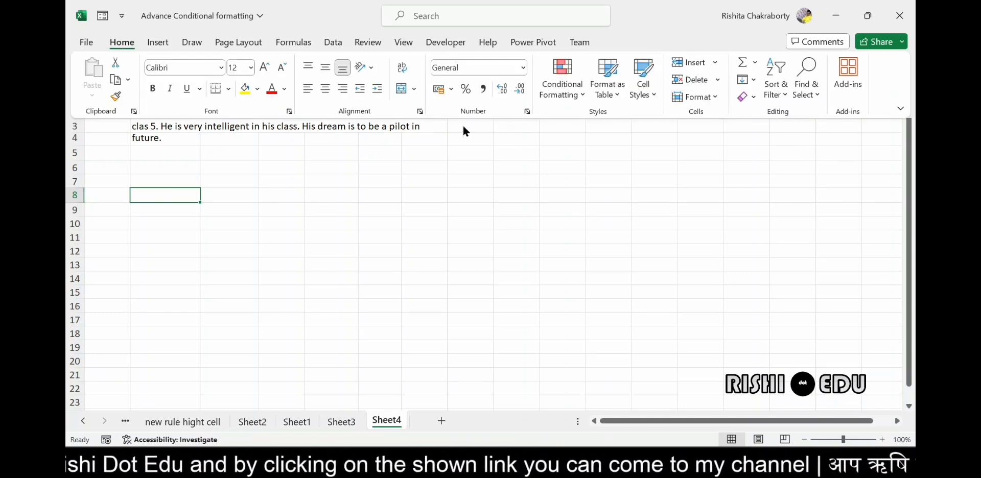
click(750, 81)
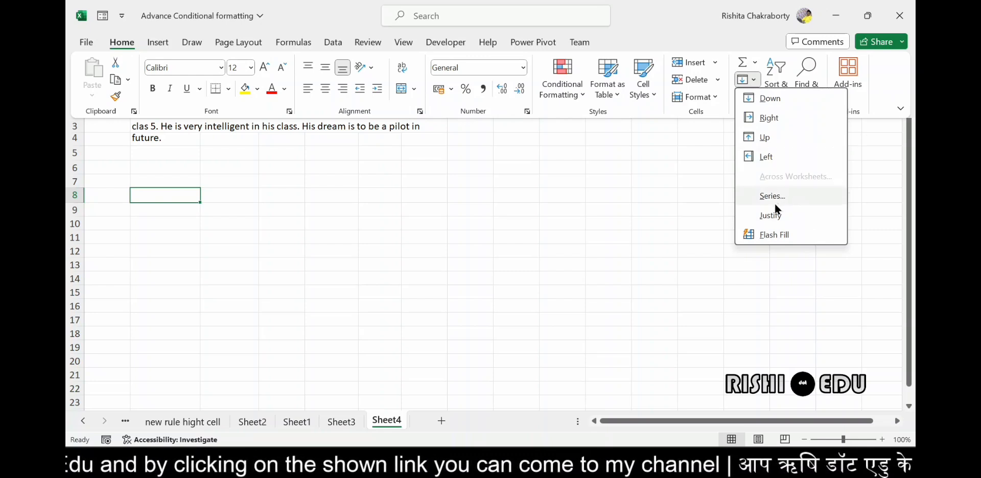
click(439, 201)
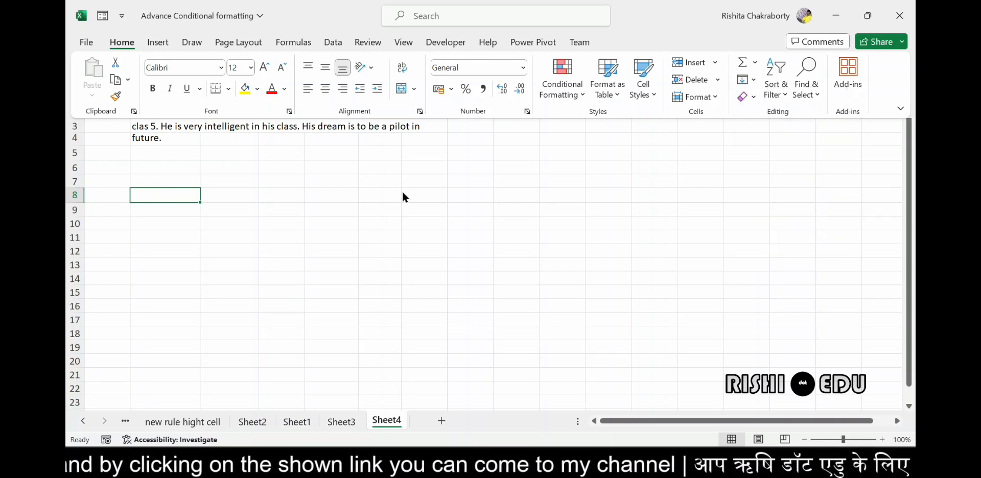
click(230, 151)
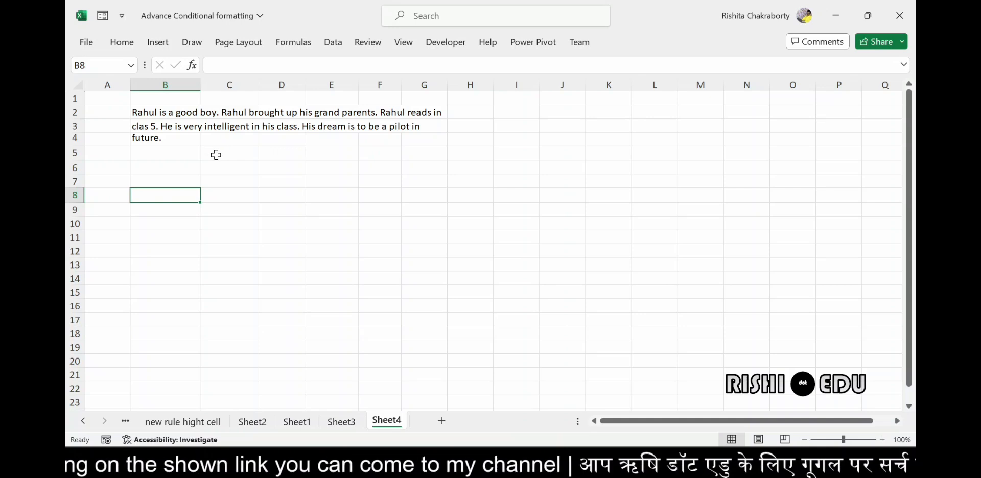
Enter the number 1 in cell C5 as the starting value for a series
click(218, 154)
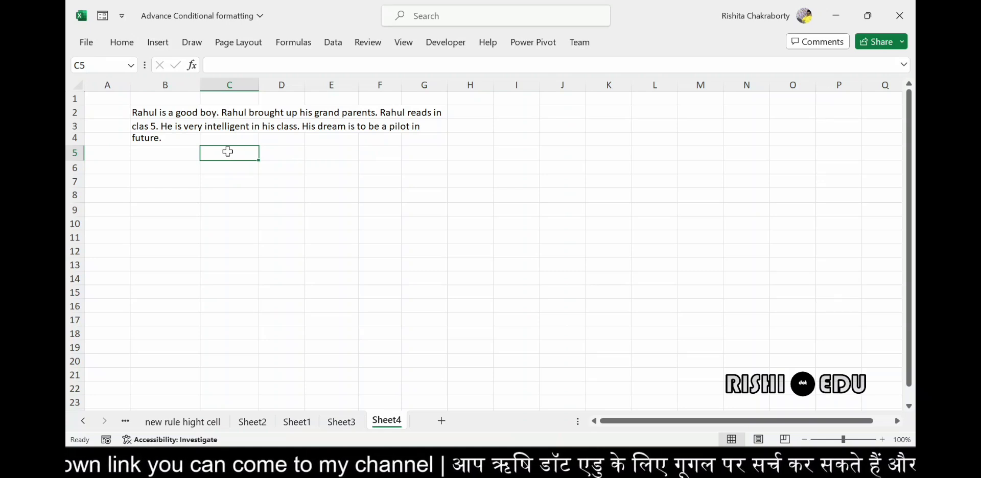
text(1)
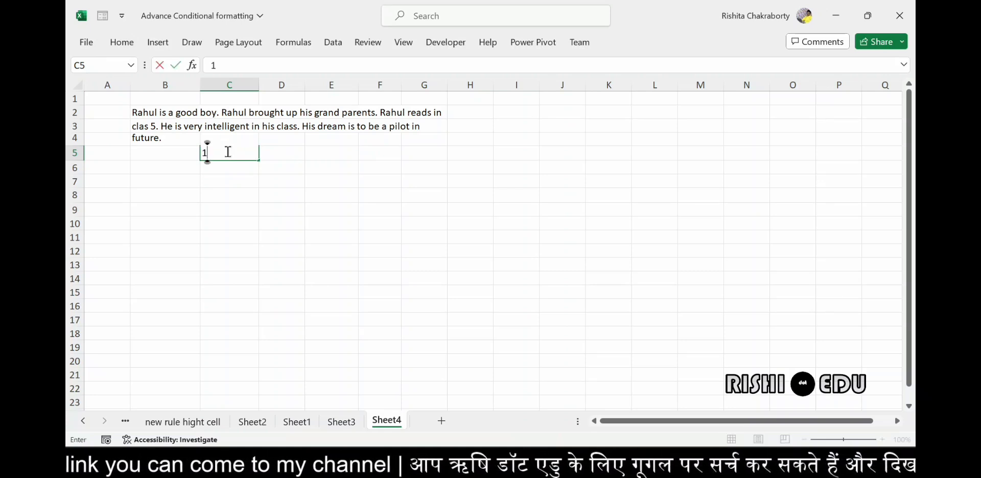
key(Return)
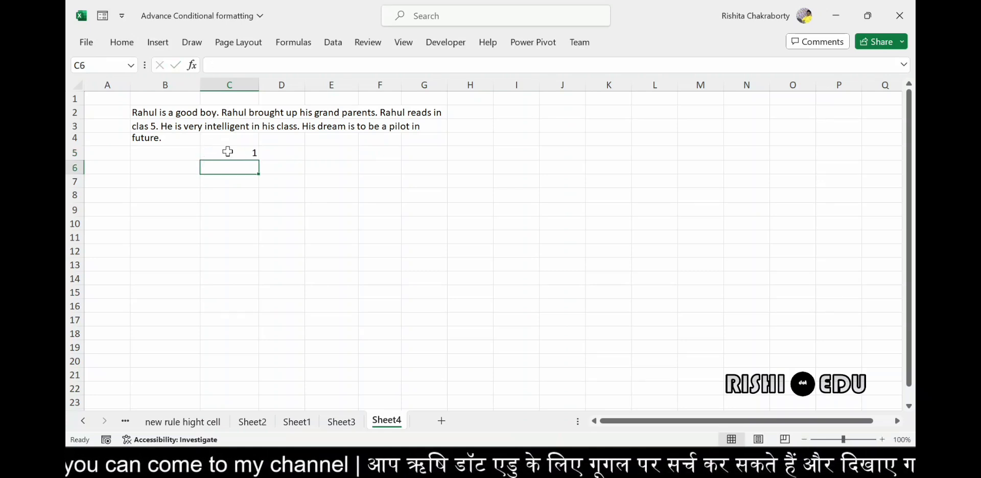
Fill a linear series in rows from cell C5 with step value 1 and stop value 20, and undo the fill
click(234, 152)
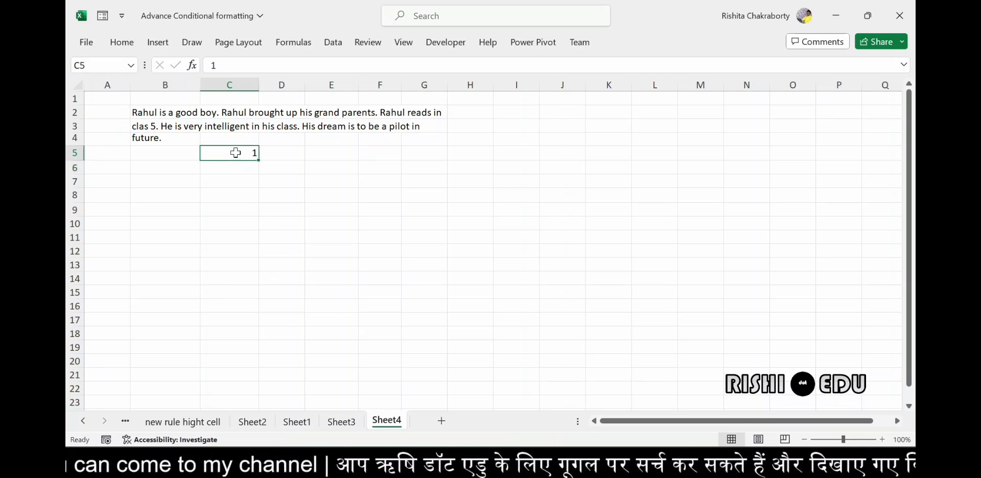
click(121, 41)
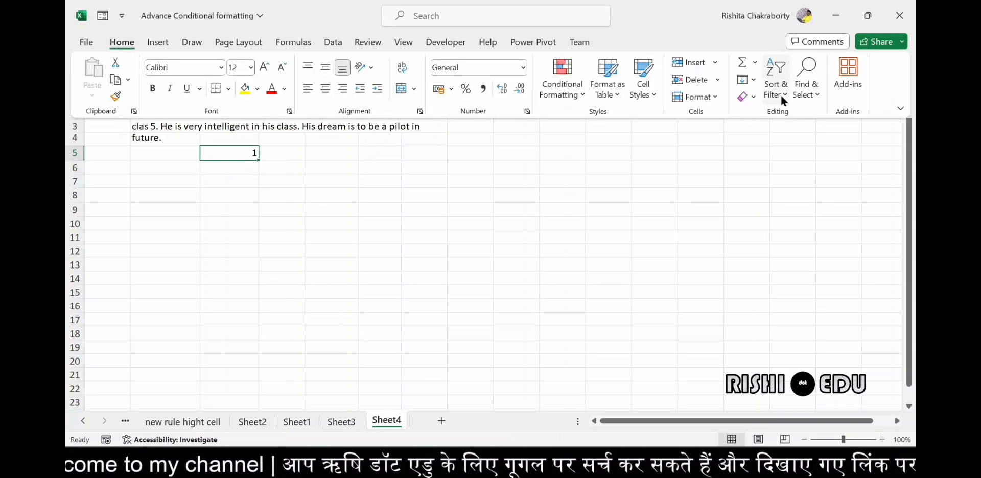
click(751, 80)
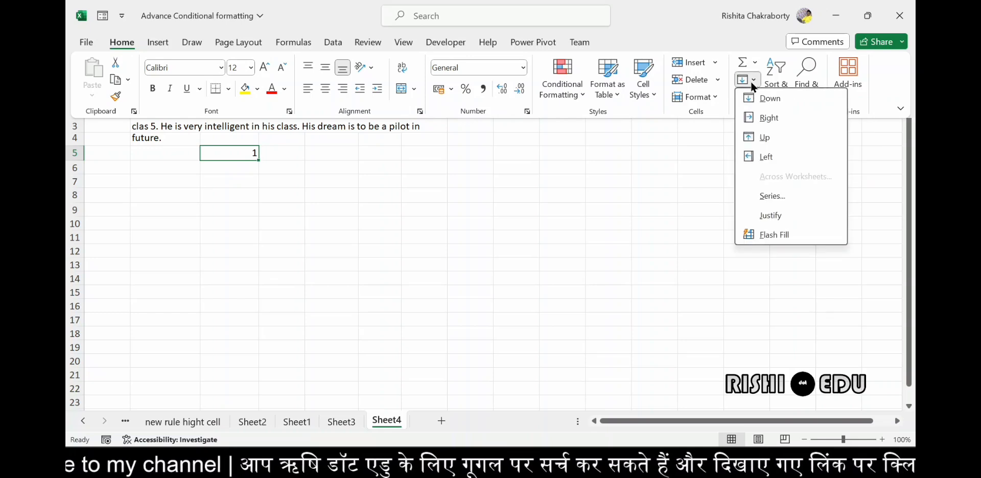
click(769, 197)
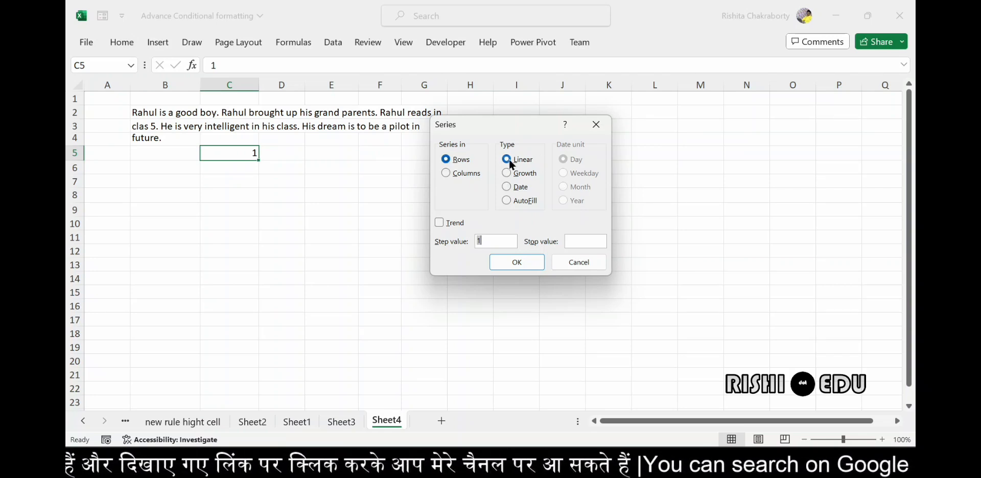
click(490, 244)
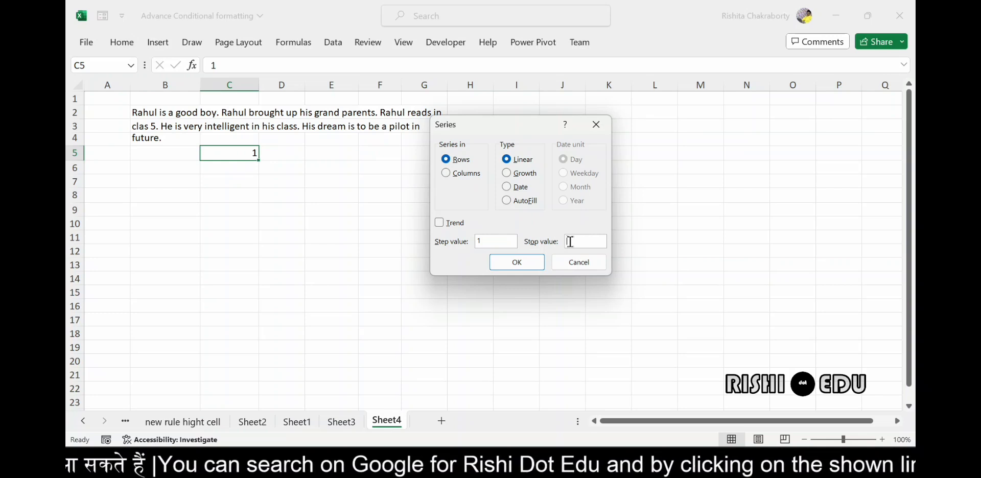
text(20)
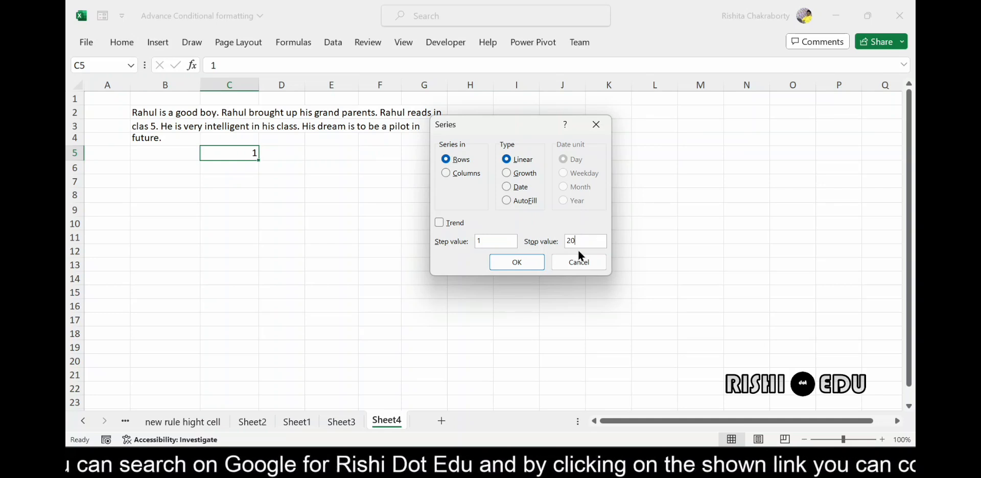
click(516, 262)
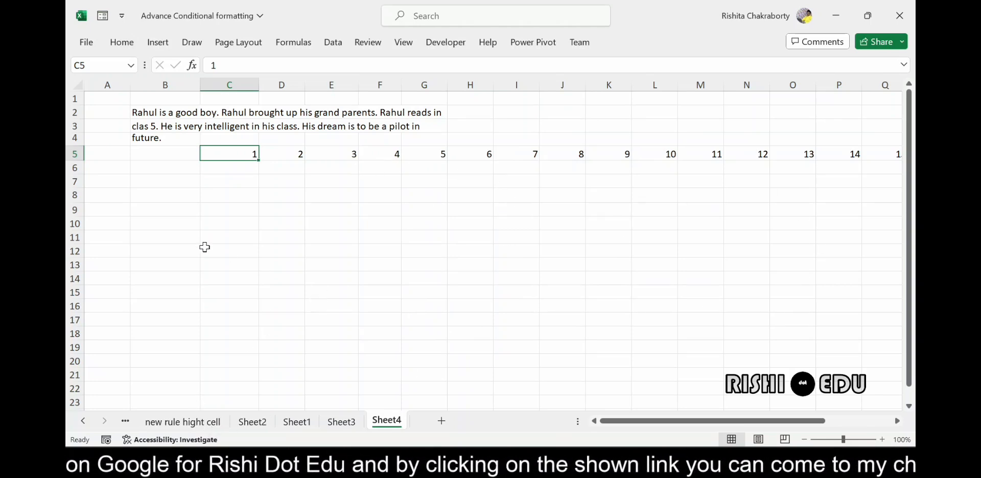
click(672, 423)
mouse_move(672, 423)
mouse_down()
mouse_move(787, 405)
mouse_move(662, 412)
mouse_up()
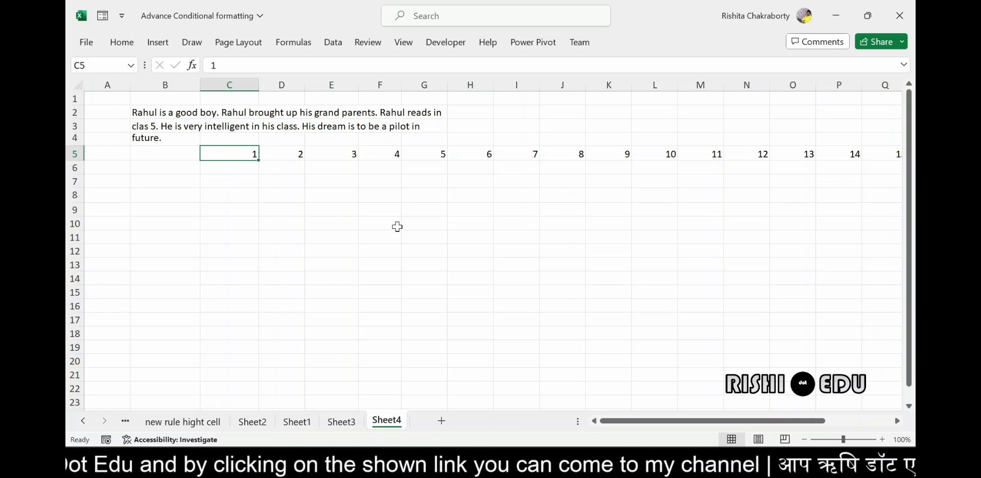
key(ctrl+z)
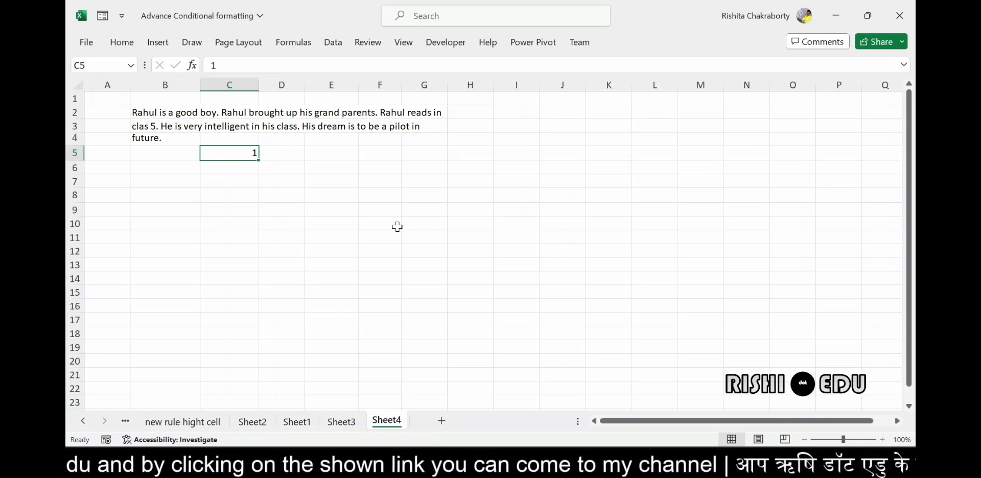
Fill a linear series in columns from cell C5 with step value 1 and stop value 20, and undo the fill
click(121, 43)
click(747, 81)
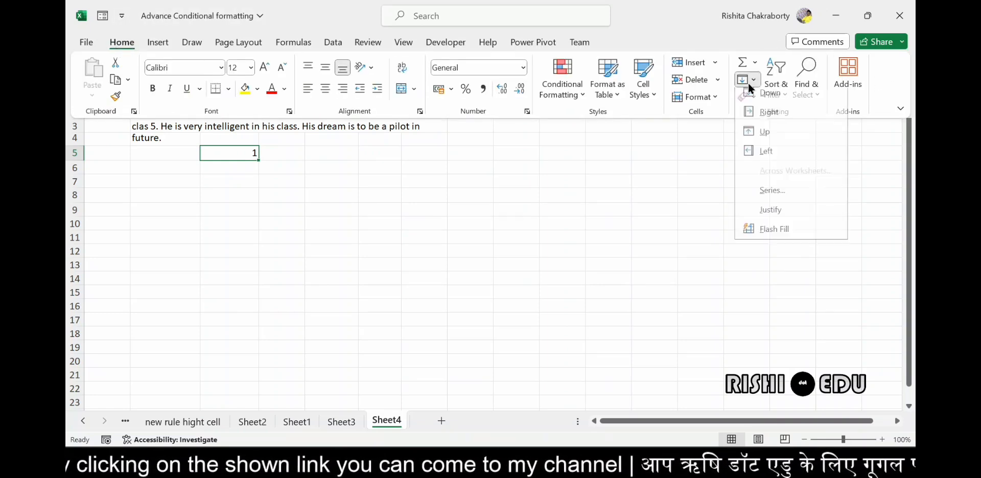
click(767, 197)
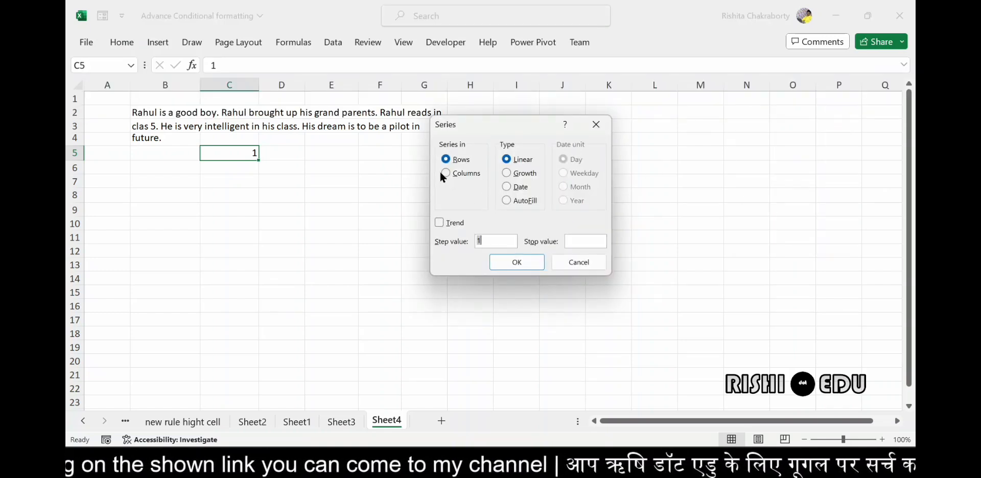
click(445, 173)
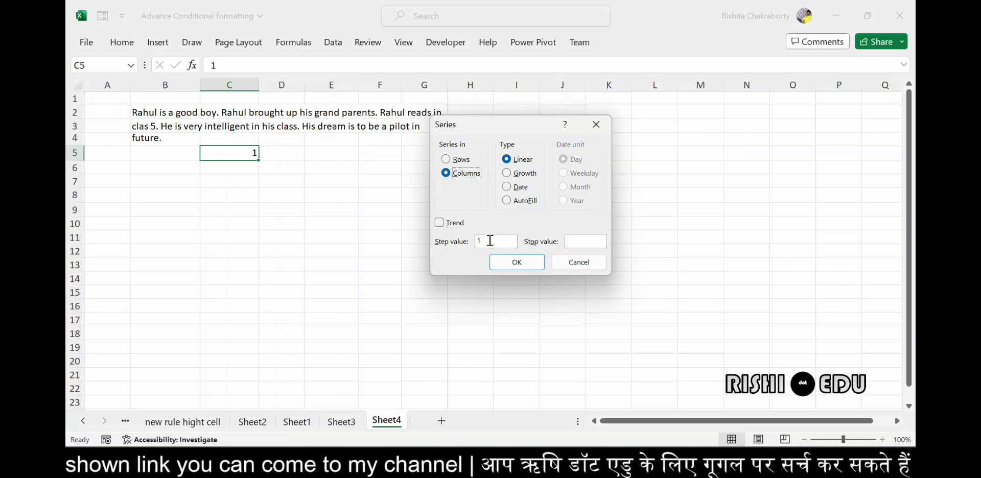
click(571, 241)
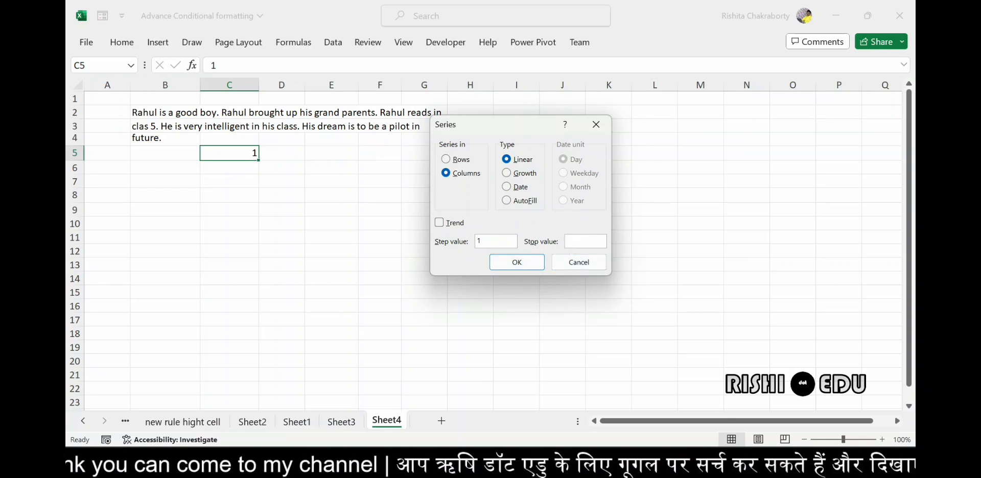
text(20)
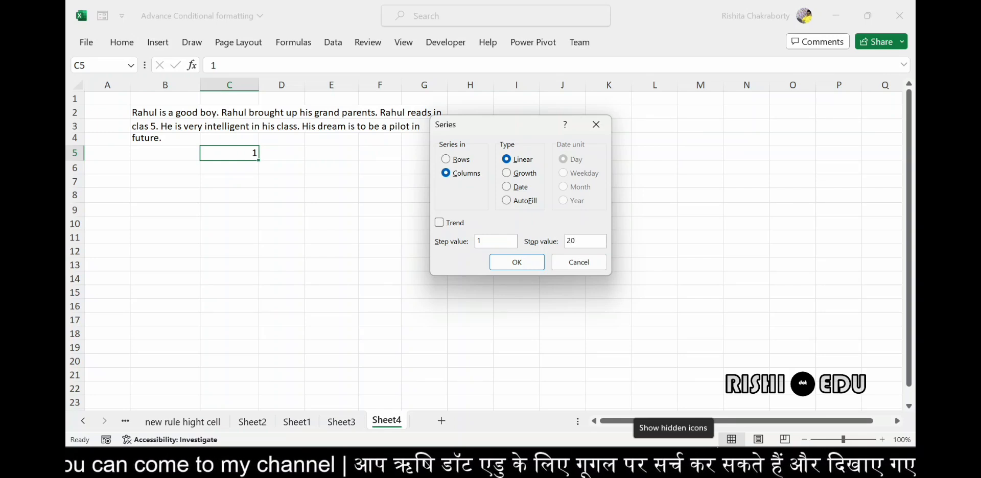
click(523, 263)
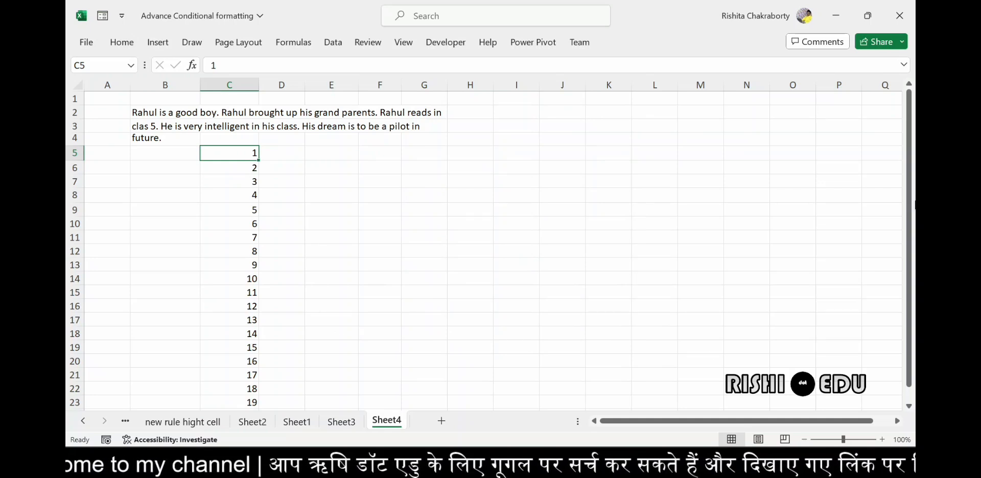
mouse_move(909, 190)
mouse_down()
mouse_move(909, 203)
mouse_move(914, 193)
mouse_up()
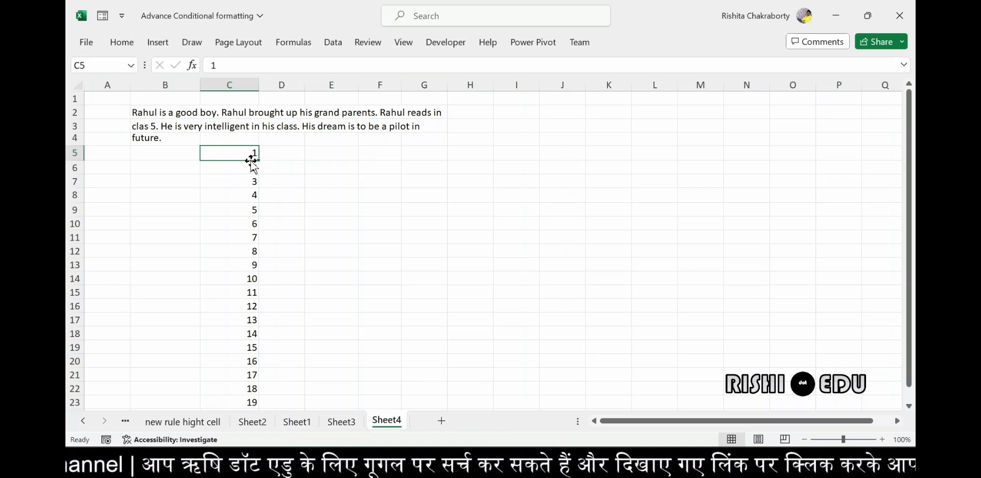
key(ctrl+z)
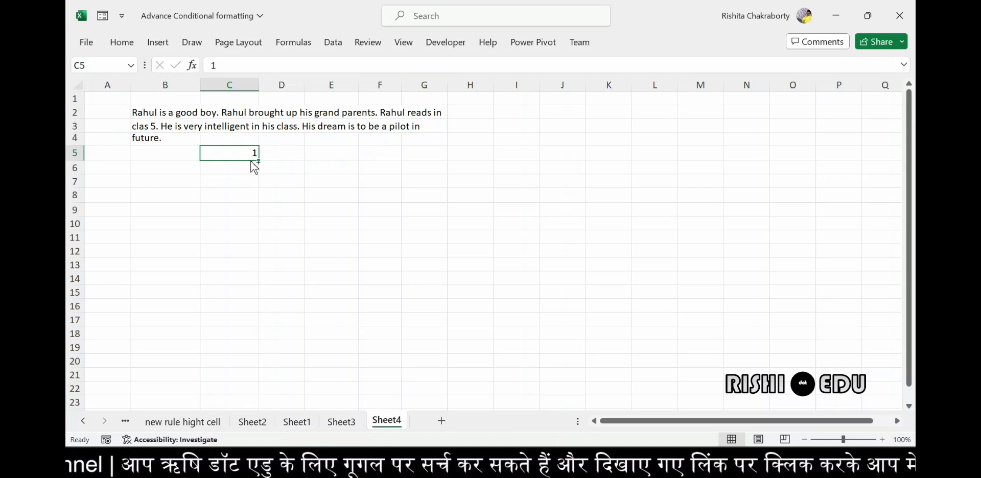
click(123, 41)
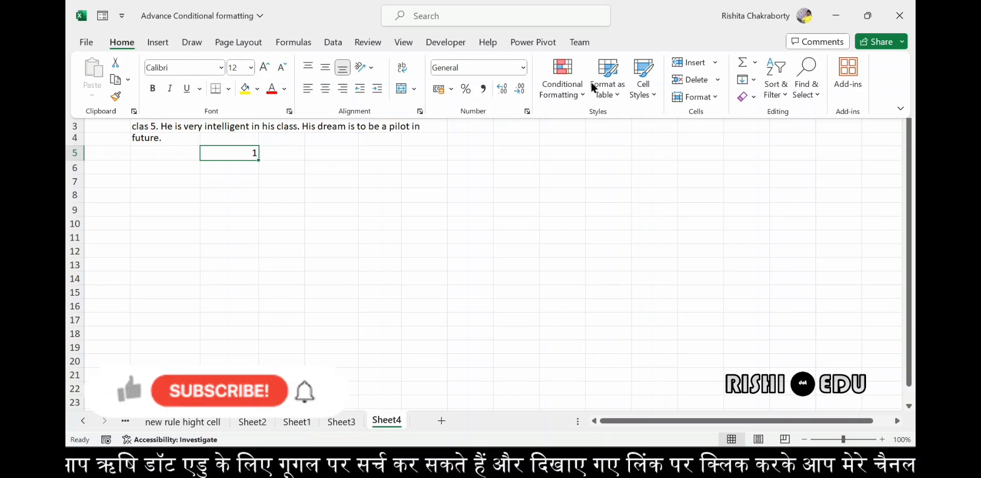
click(752, 80)
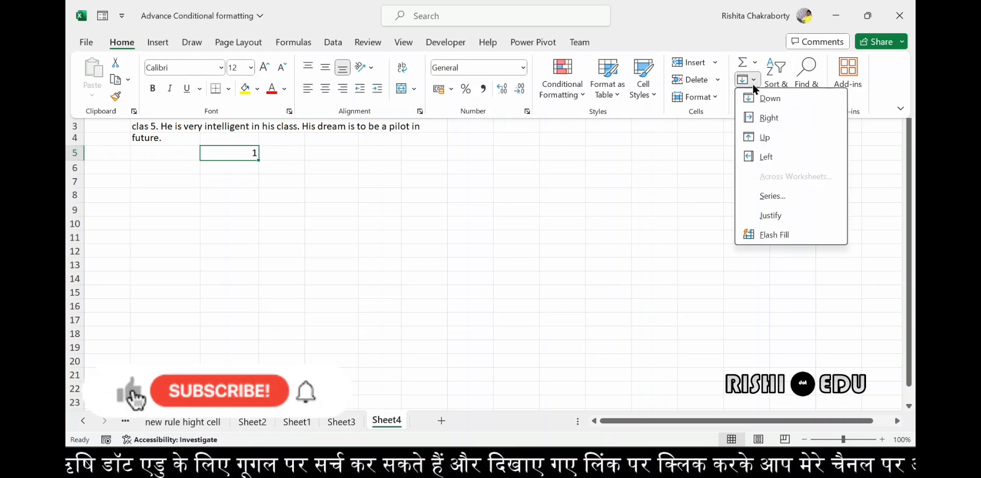
click(762, 197)
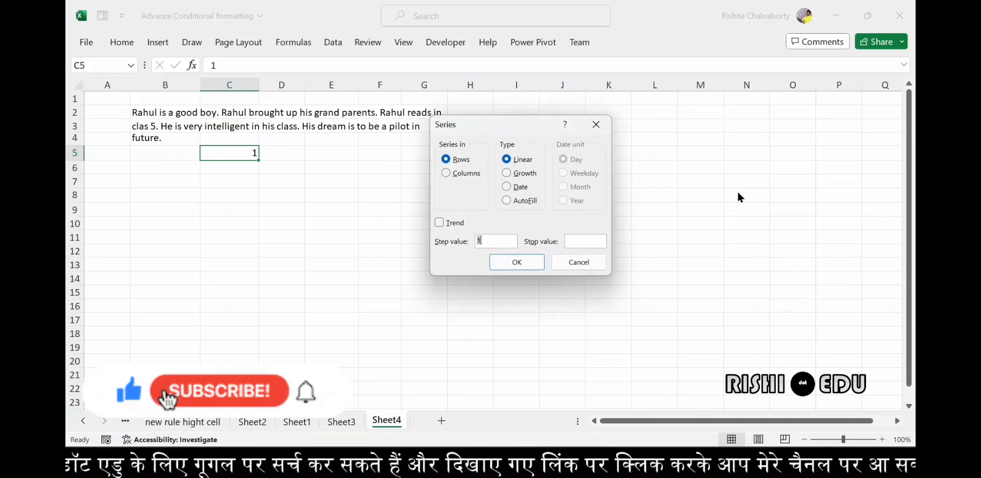
click(489, 238)
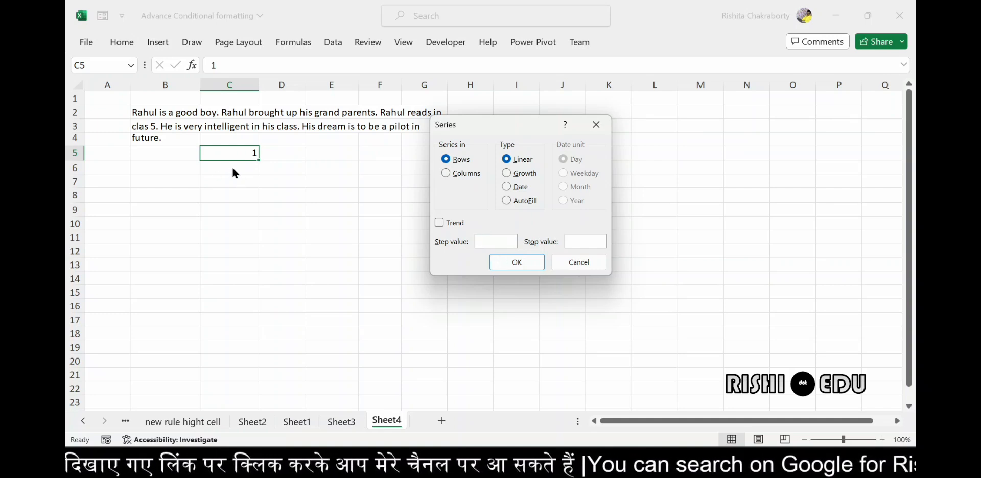
click(590, 131)
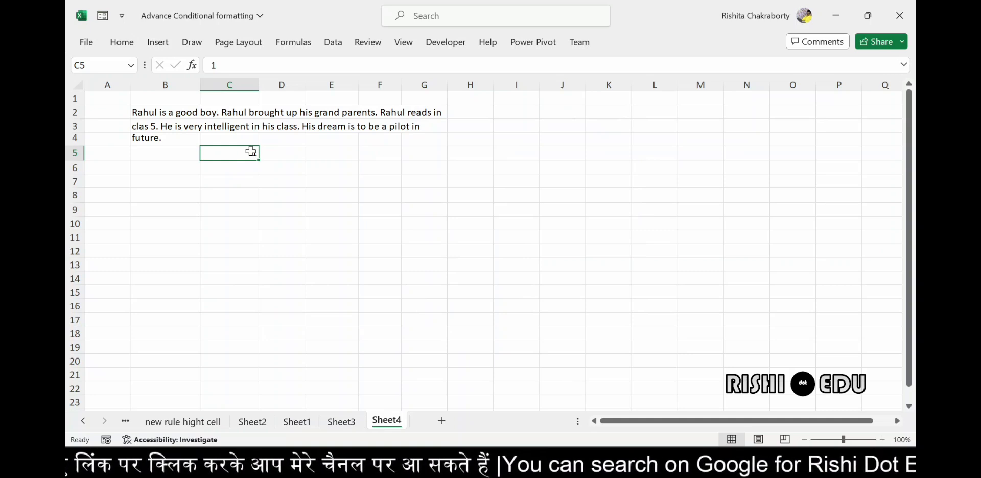
Replace the starting value in cell C5 with 2
key(BackSpace)
text(2)
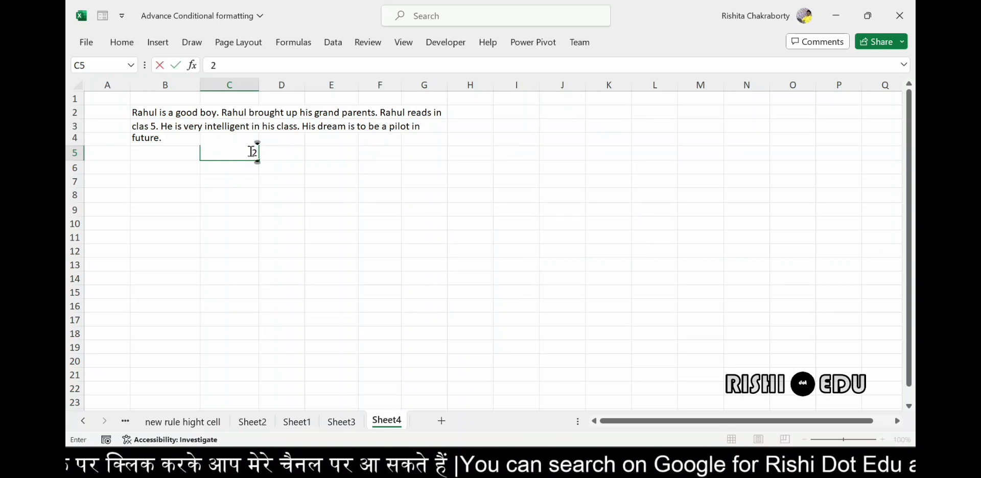
click(231, 168)
click(245, 156)
click(245, 173)
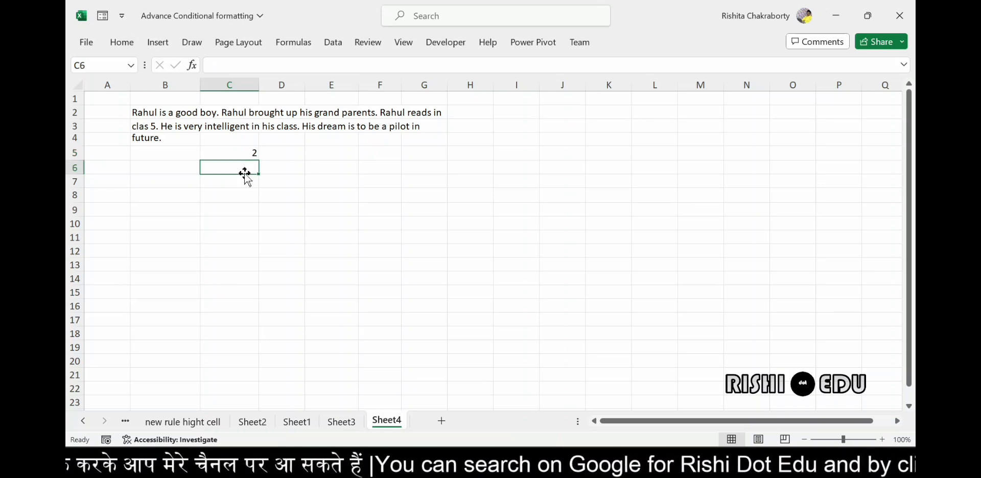
Fill a linear series in columns from cell C5 with step value 2 and stop value 20
click(236, 151)
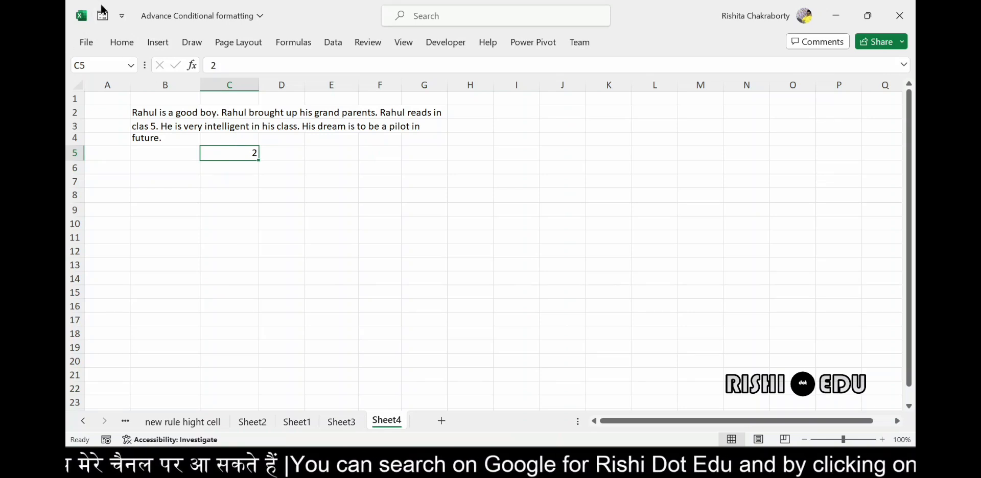
click(120, 42)
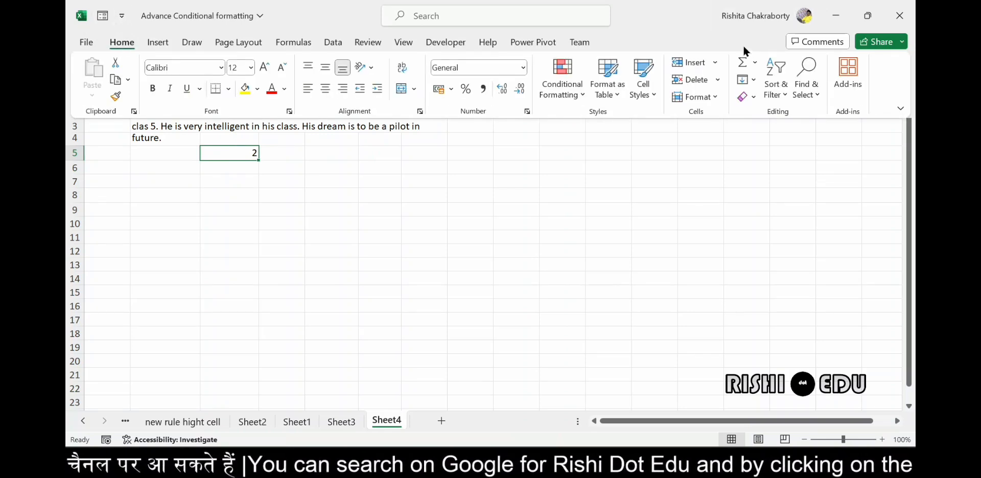
click(753, 80)
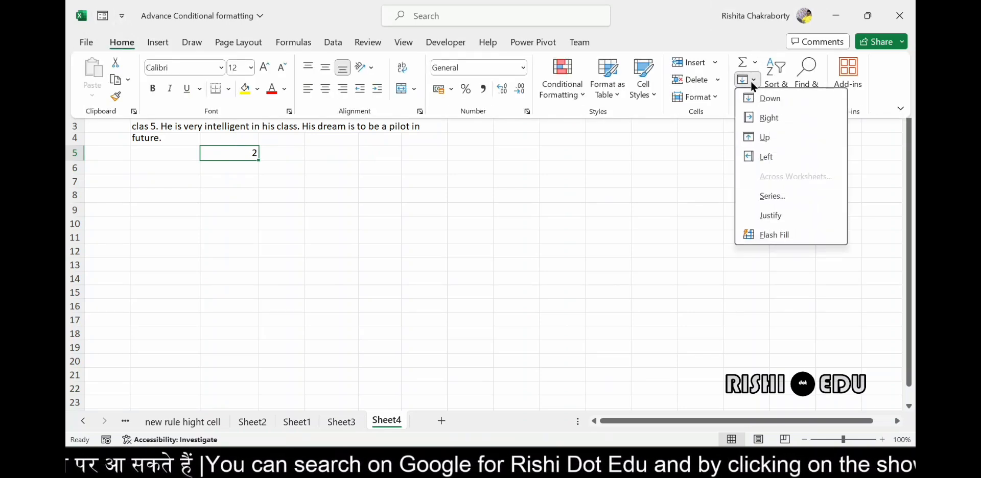
click(760, 197)
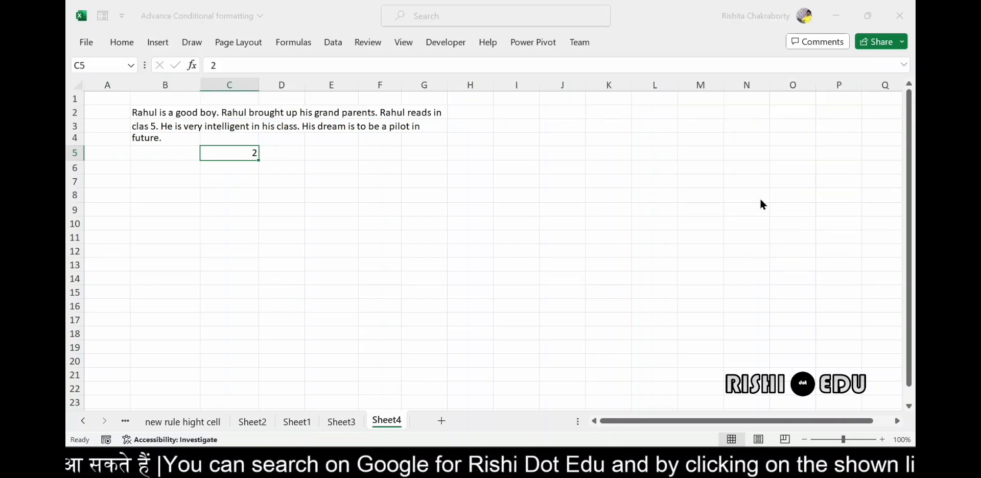
click(443, 174)
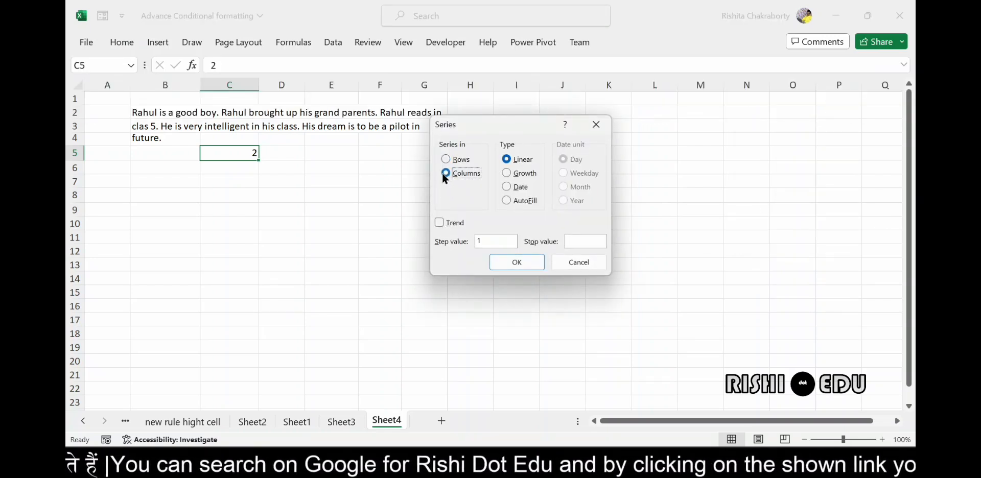
click(484, 238)
key(BackSpace)
text(2)
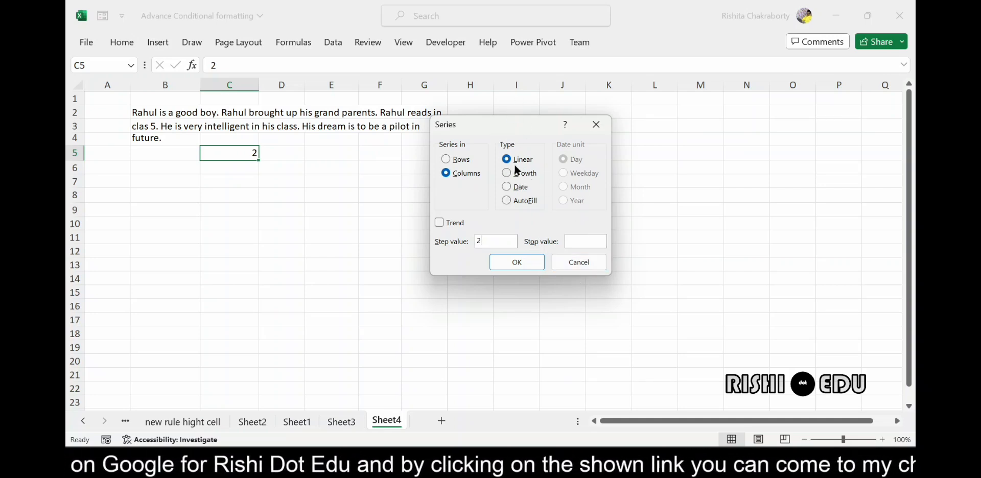
click(571, 240)
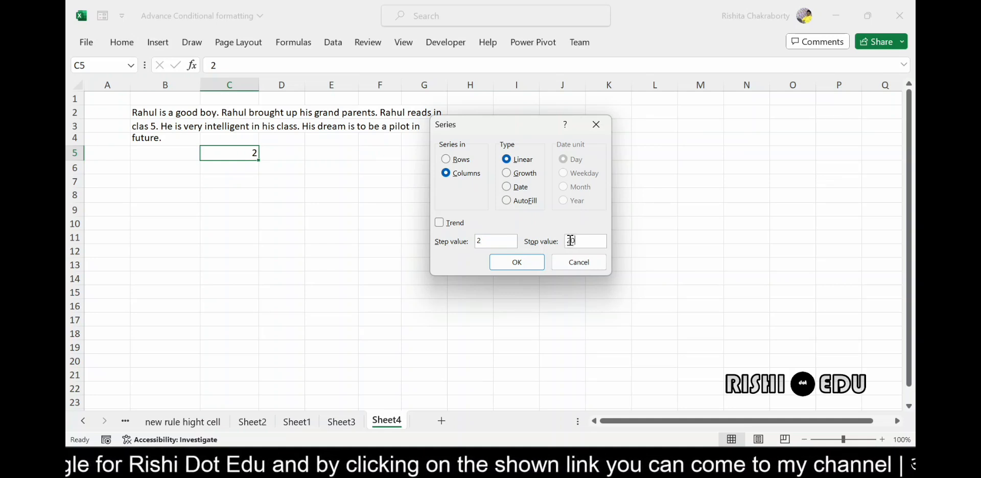
text(20)
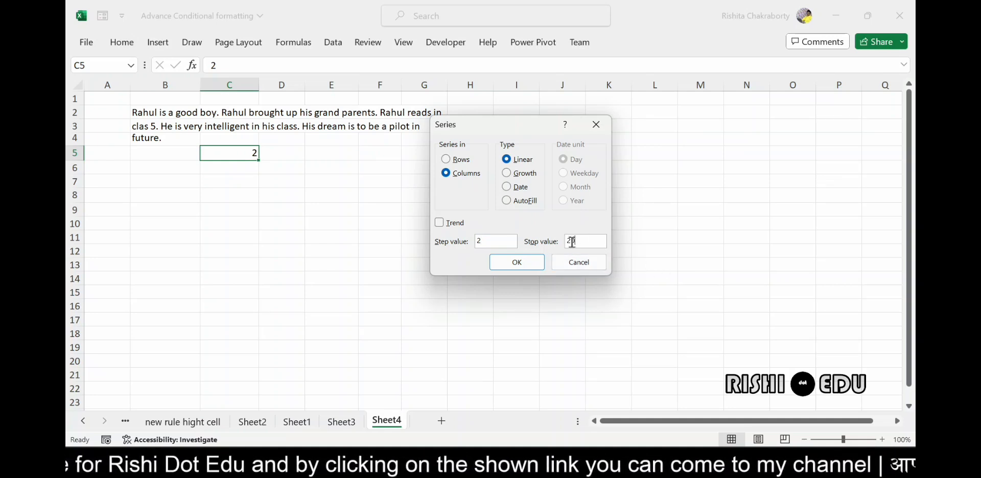
click(513, 264)
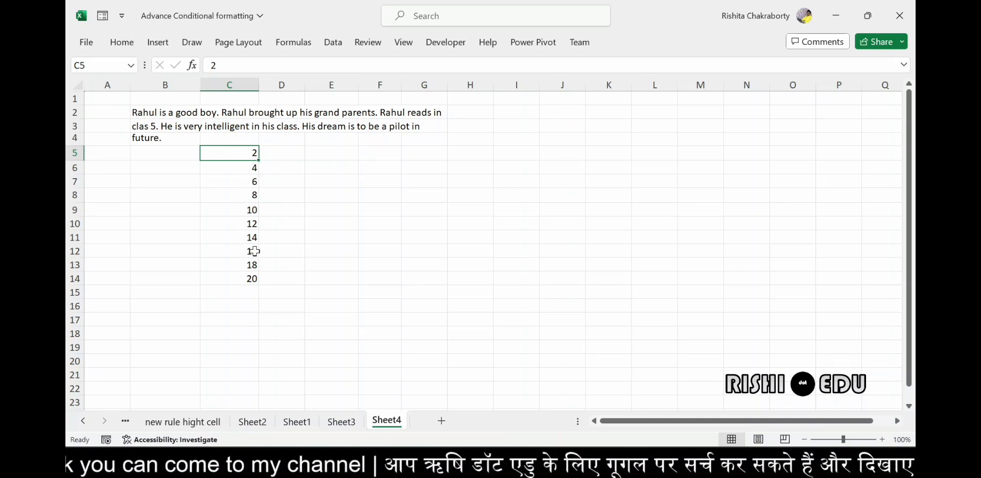
Enter the number 2 in cell D5 as the starting value for a second series
click(286, 147)
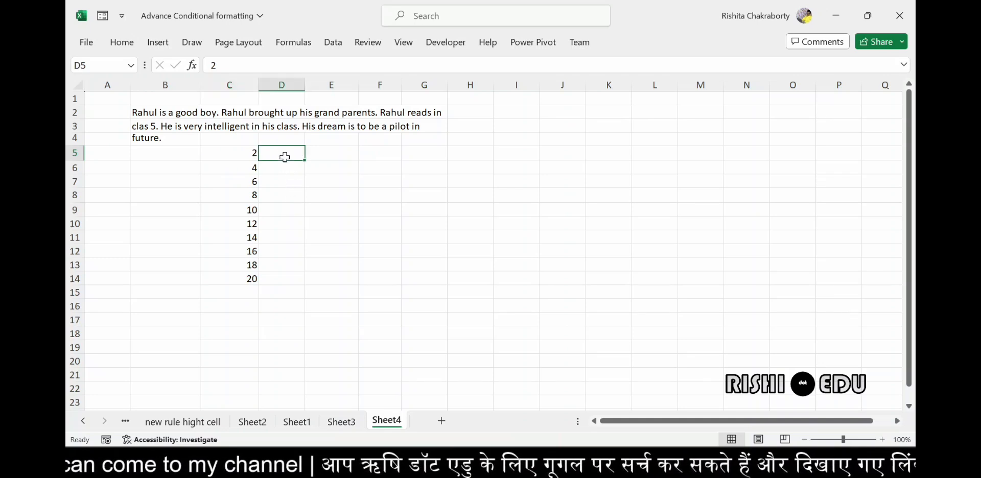
click(122, 46)
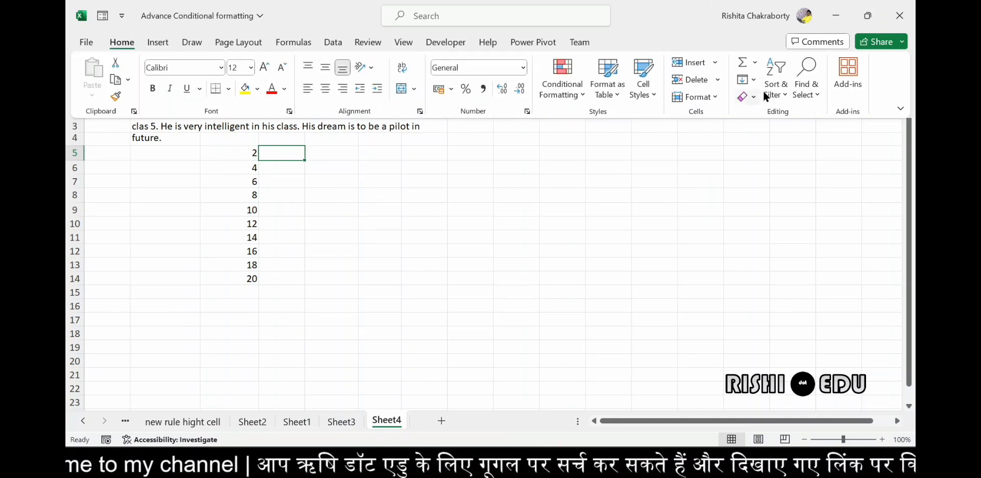
click(276, 153)
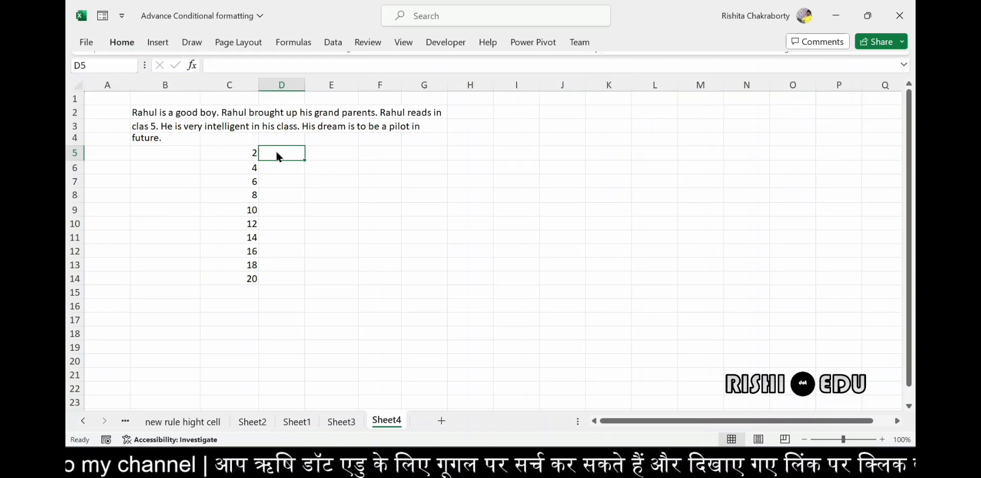
text(2)
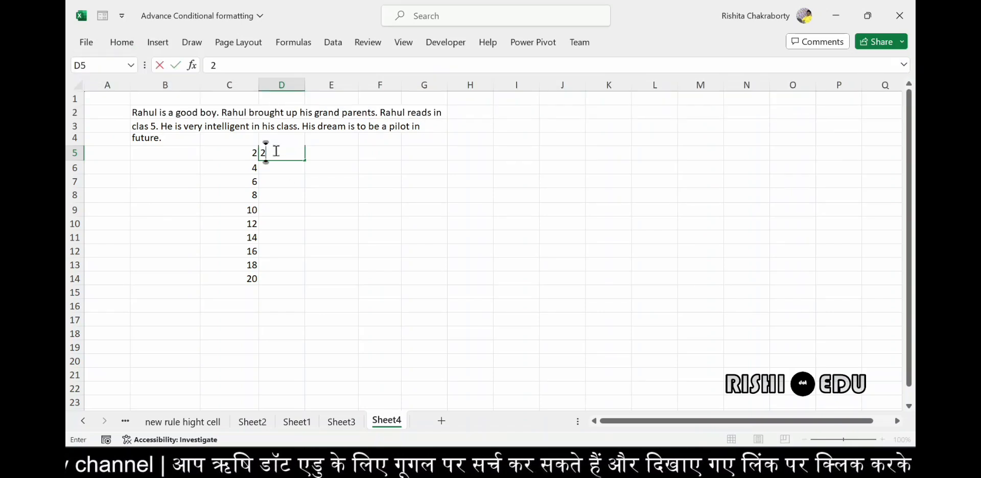
click(276, 152)
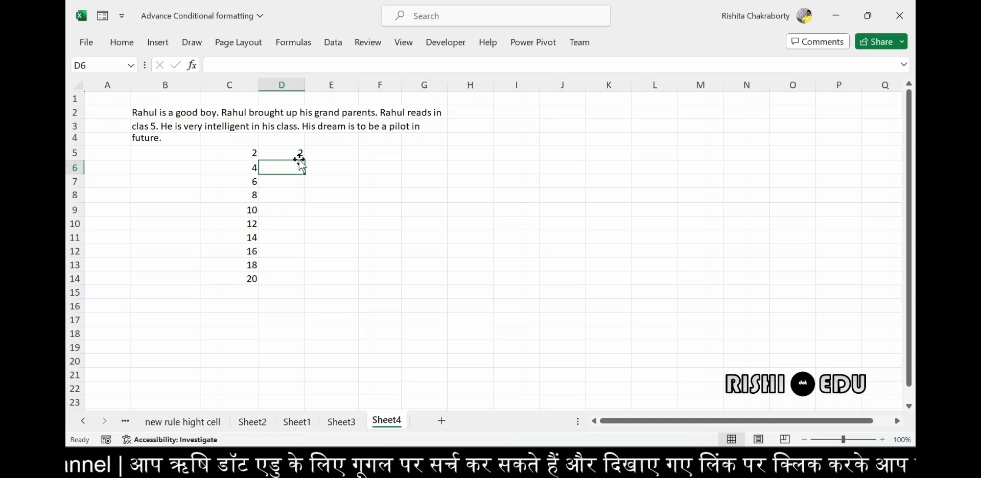
Fill a growth series in columns from cell D5 with step value 2 and stop value 20
click(120, 41)
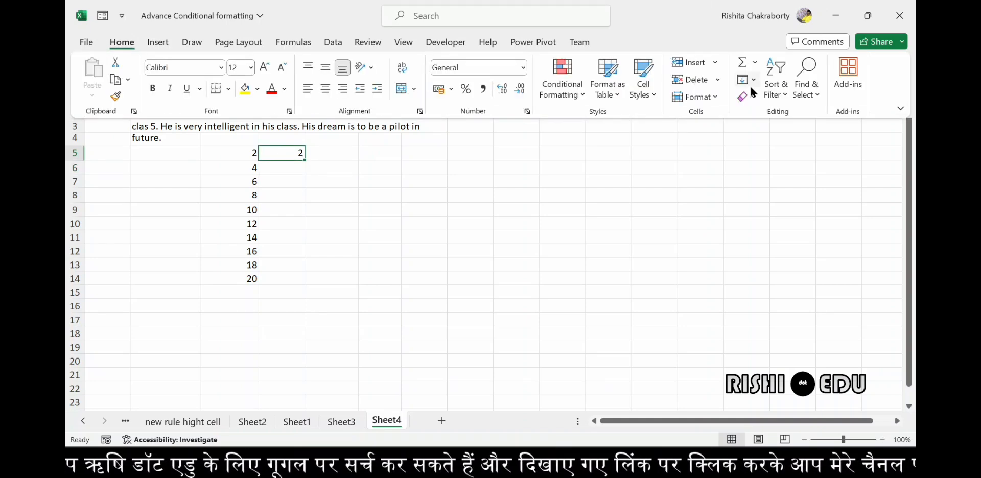
click(750, 81)
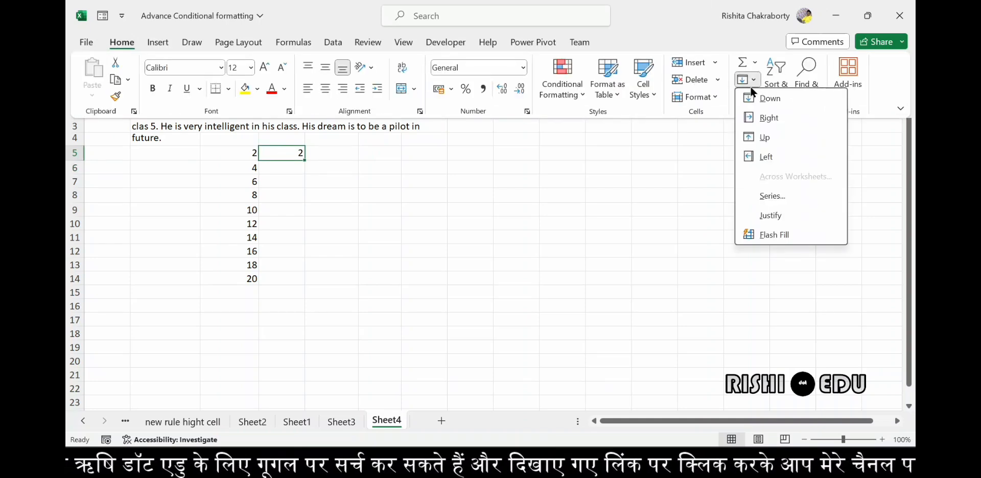
click(770, 196)
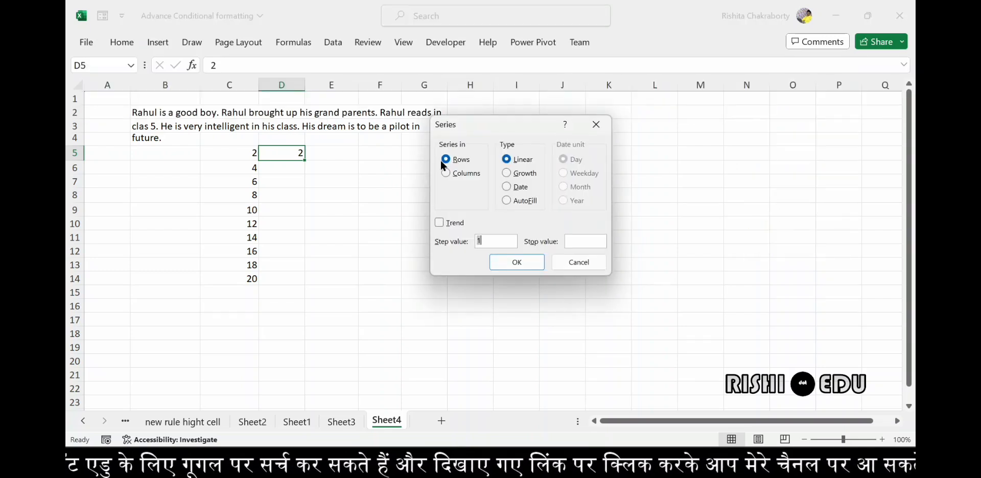
click(444, 174)
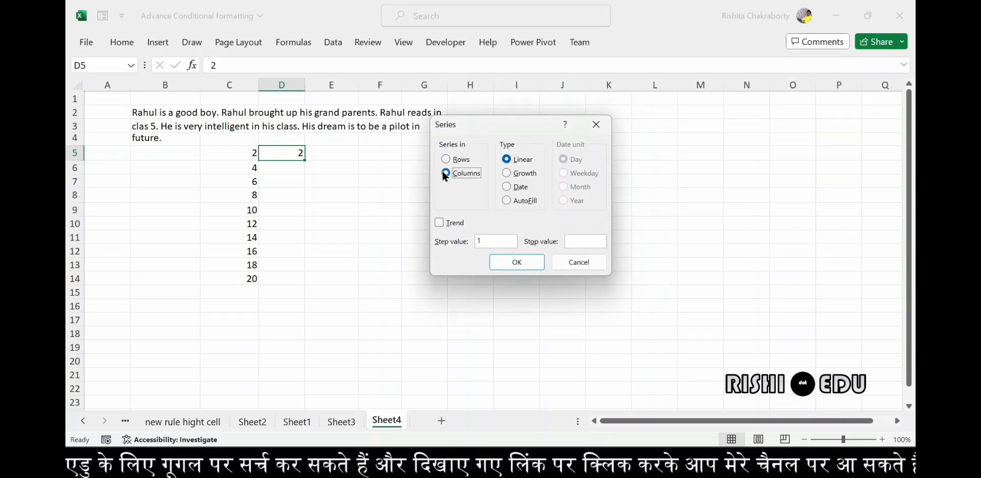
click(503, 177)
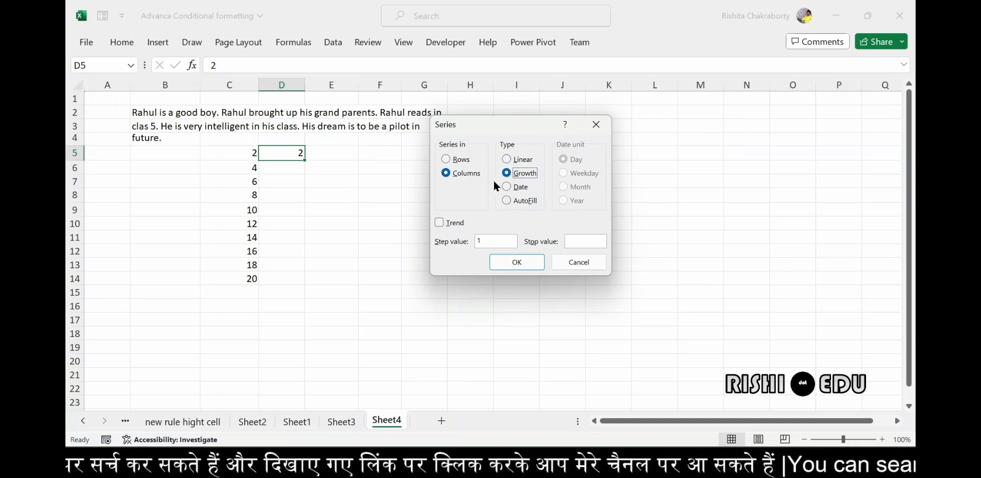
click(482, 241)
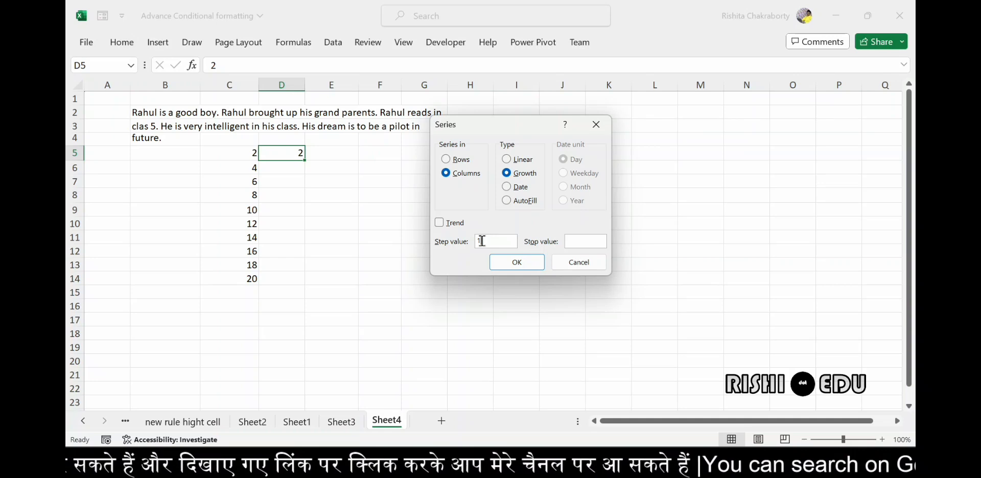
text(2)
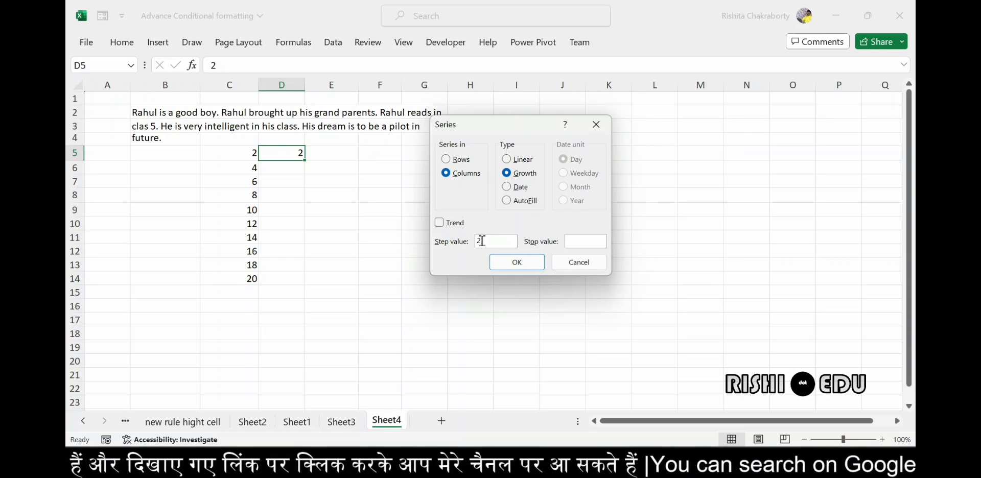
click(575, 238)
text(2)
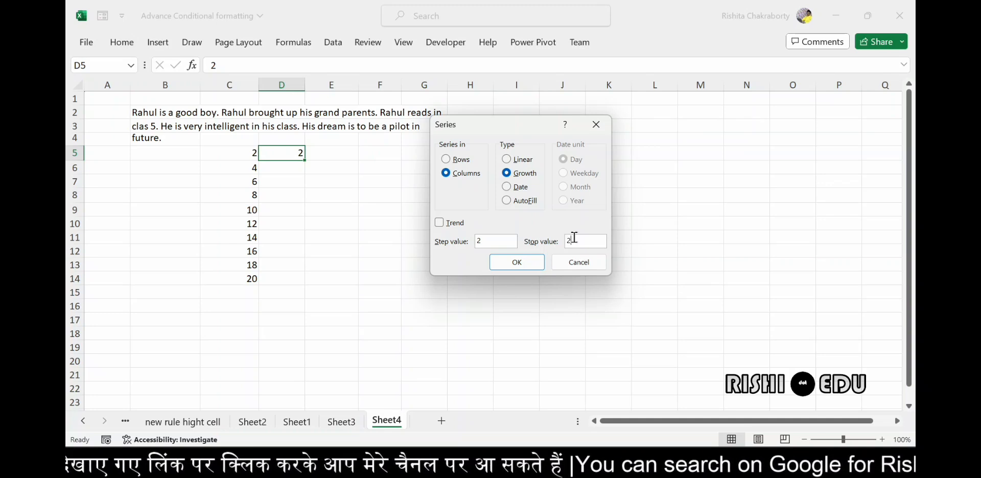
text(0)
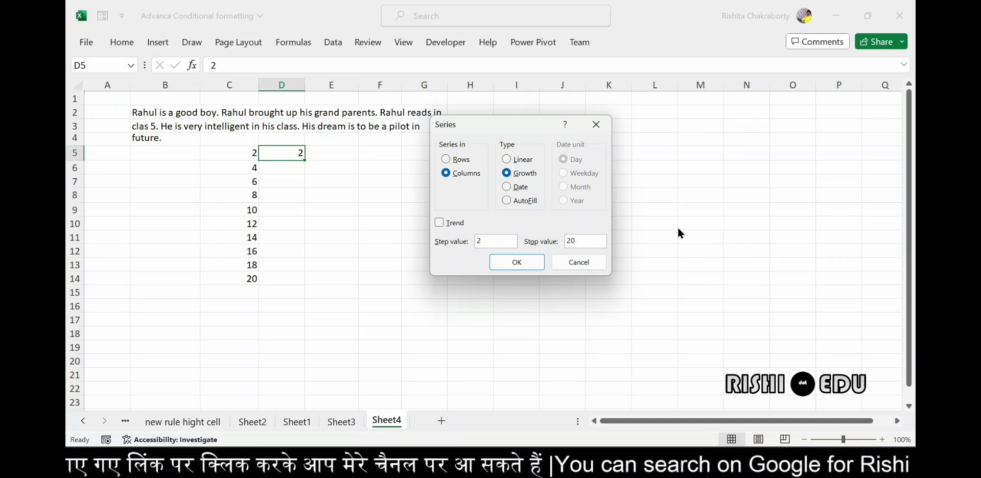
click(517, 261)
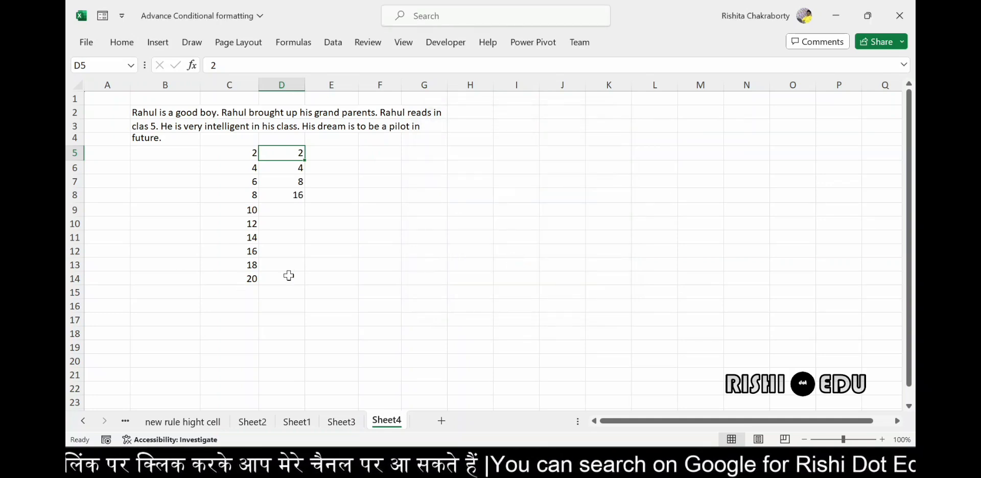
click(343, 179)
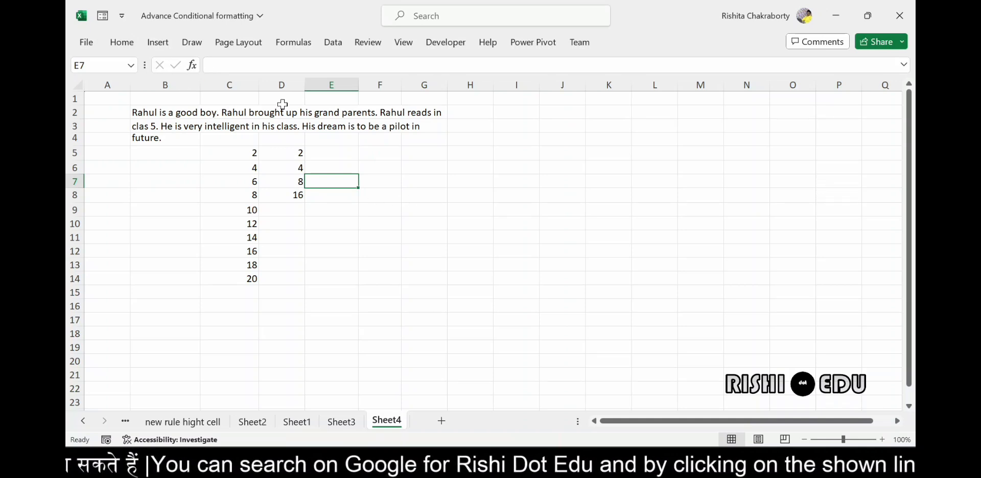
click(117, 46)
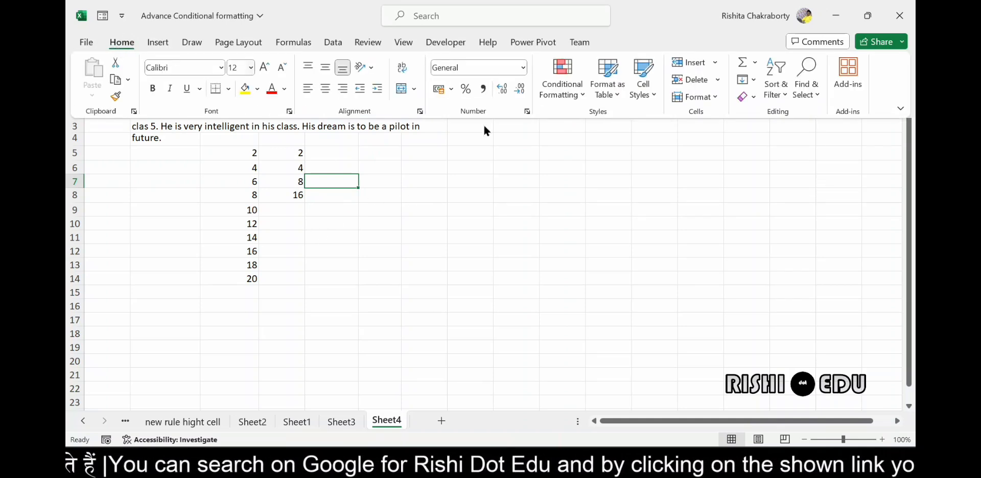
click(754, 80)
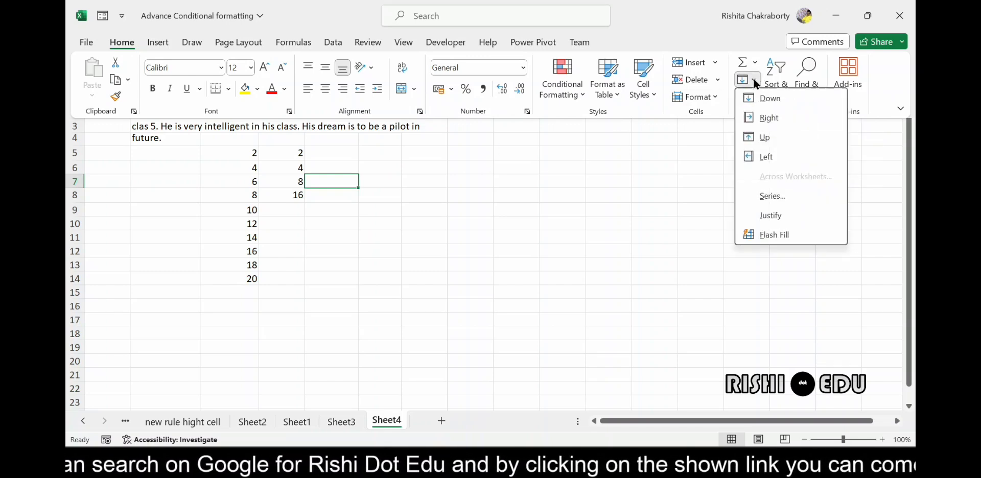
click(772, 202)
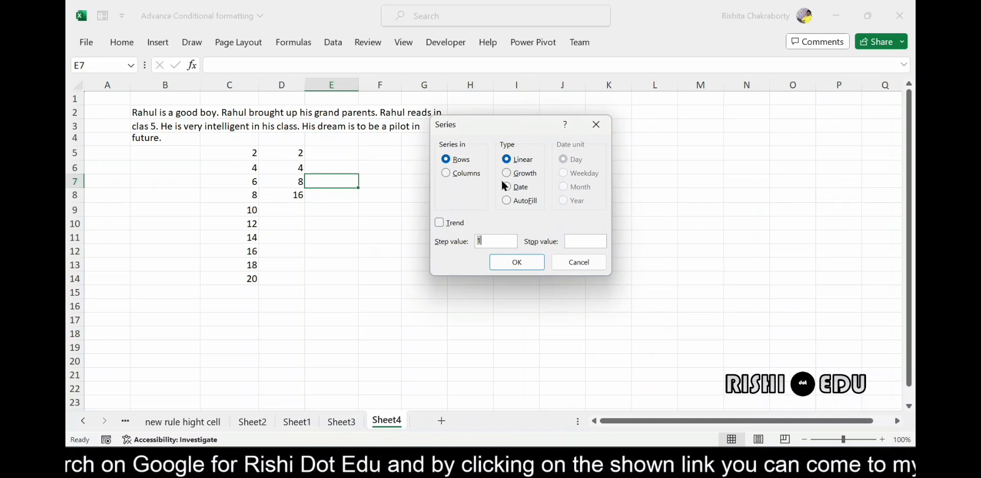
click(598, 128)
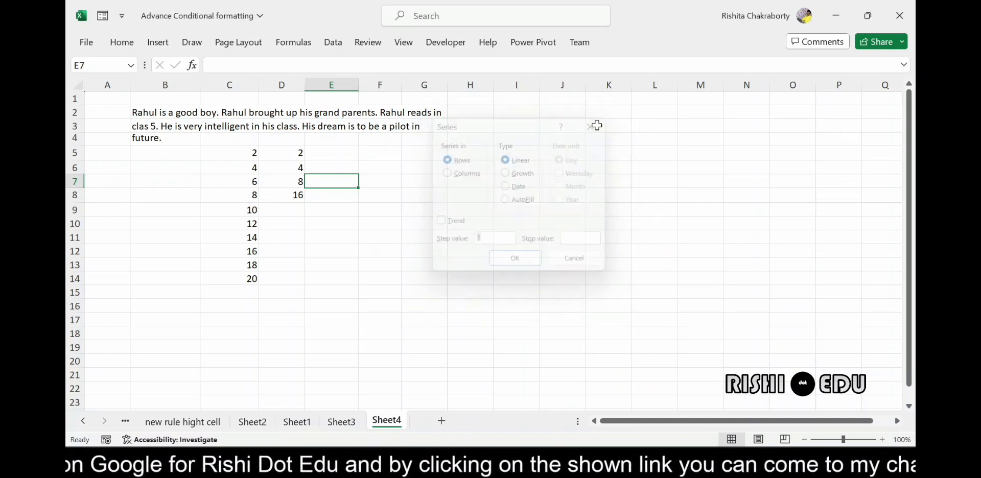
Enter the date 7-11-23 in cell E5 as the starting value for a date series
click(334, 154)
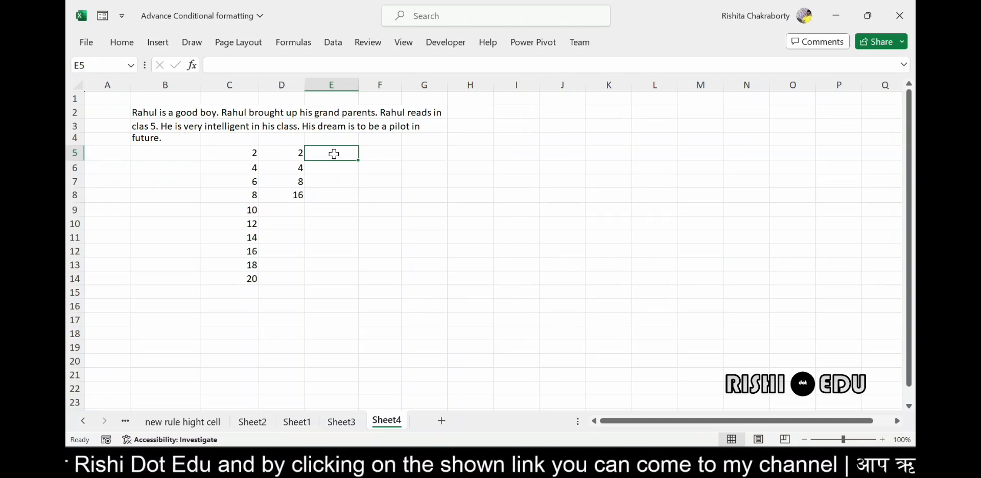
text(7-)
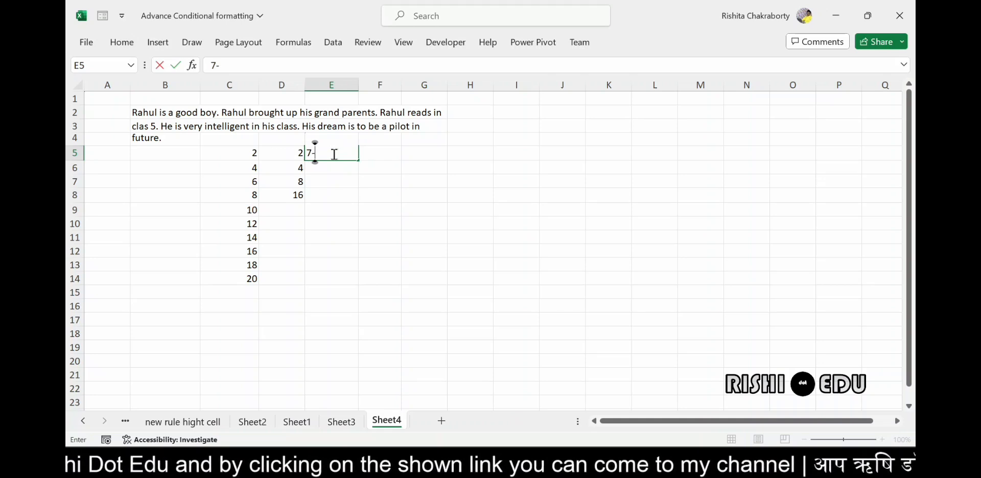
text(11-)
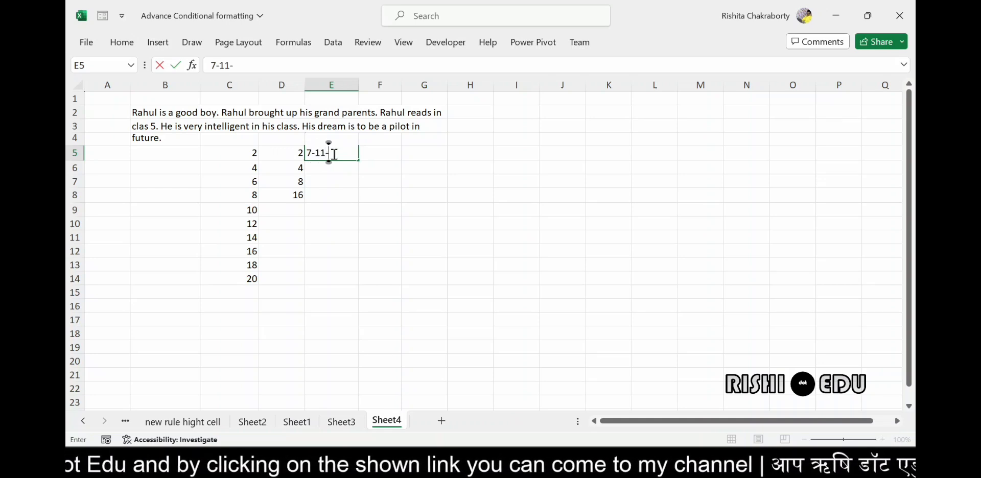
text(23)
key(Return)
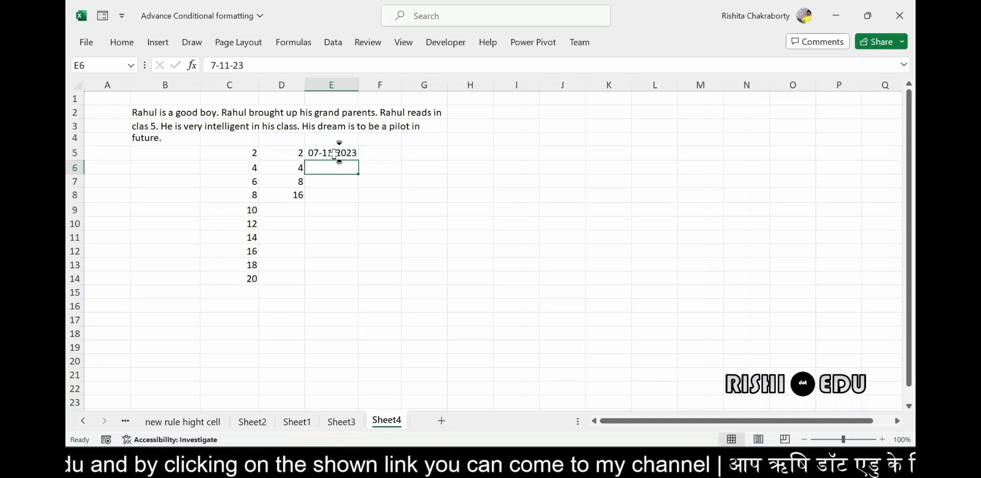
Fill a date series by day in columns from cell E5 with step value 1 and stop value 14-11-23
click(335, 156)
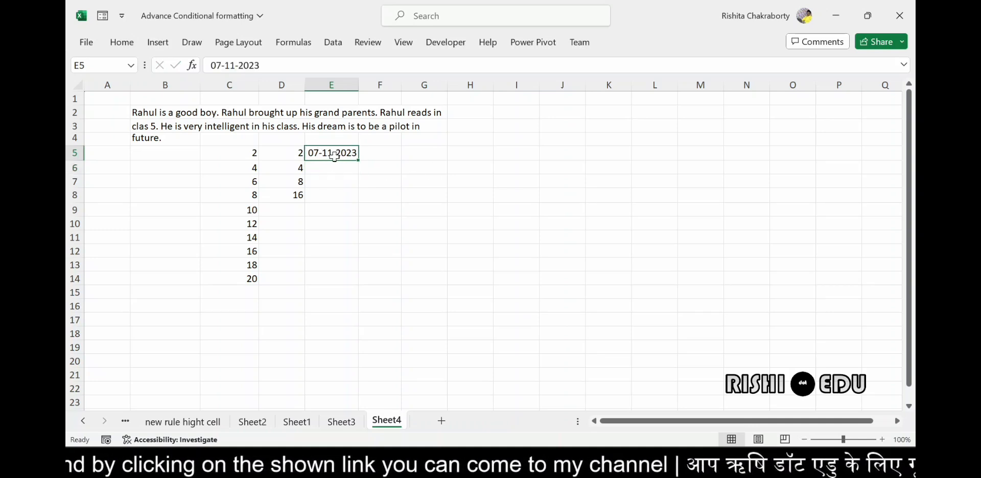
click(115, 42)
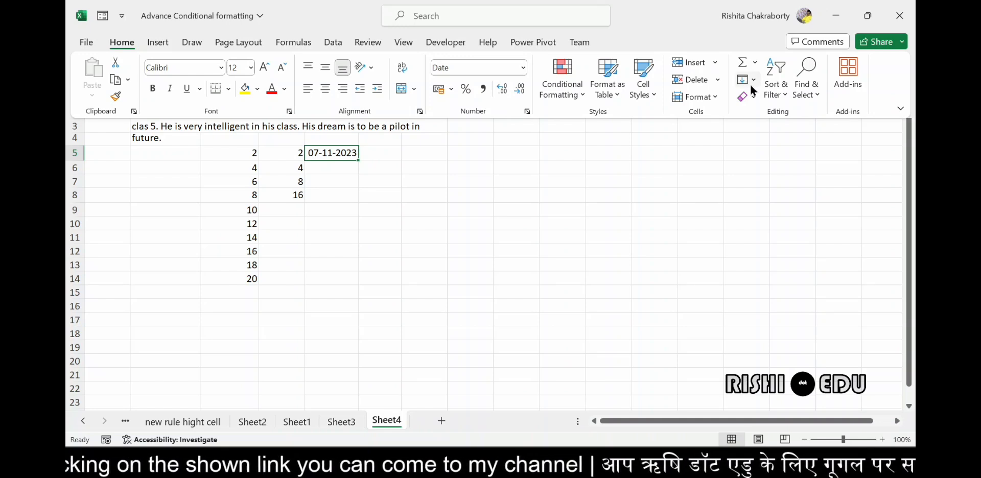
click(751, 79)
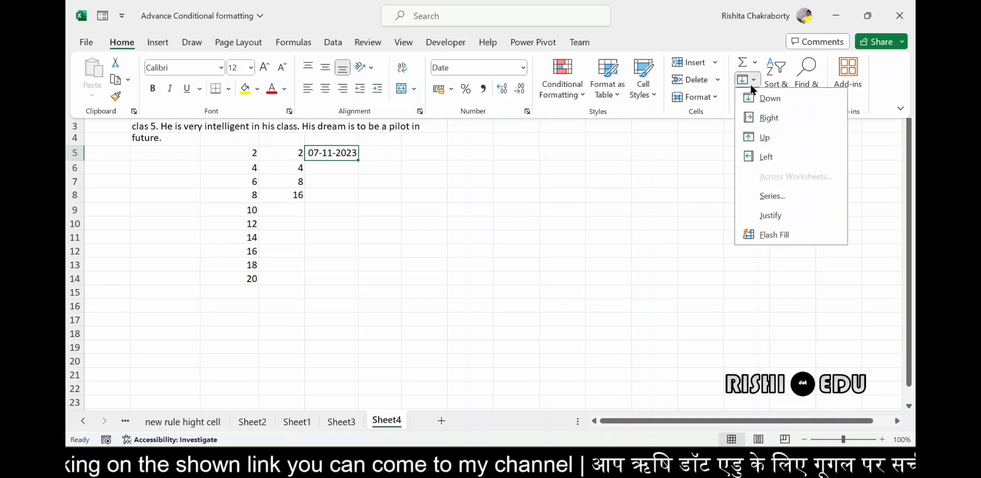
click(772, 197)
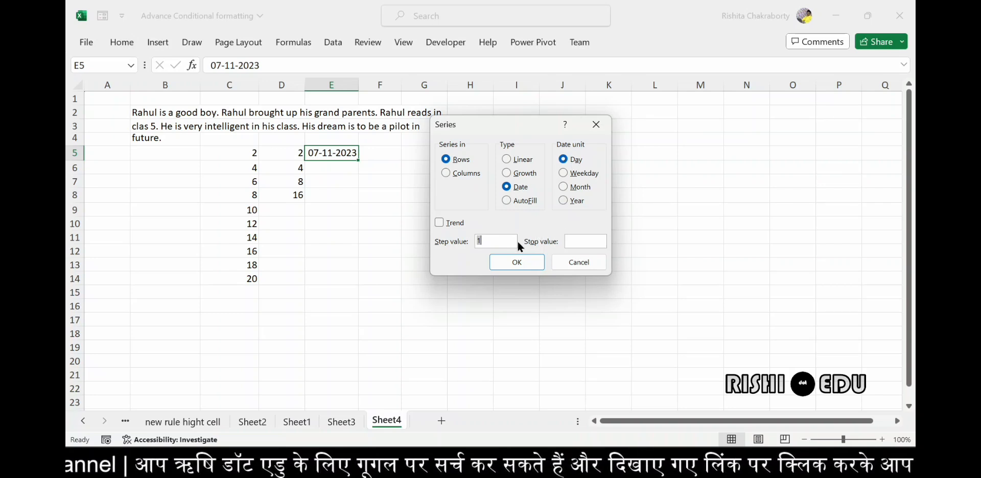
click(496, 242)
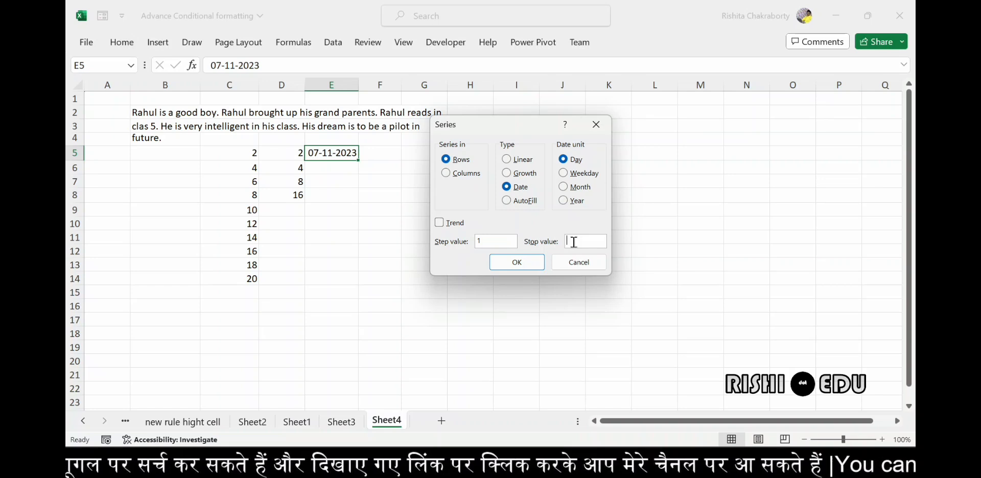
text(12)
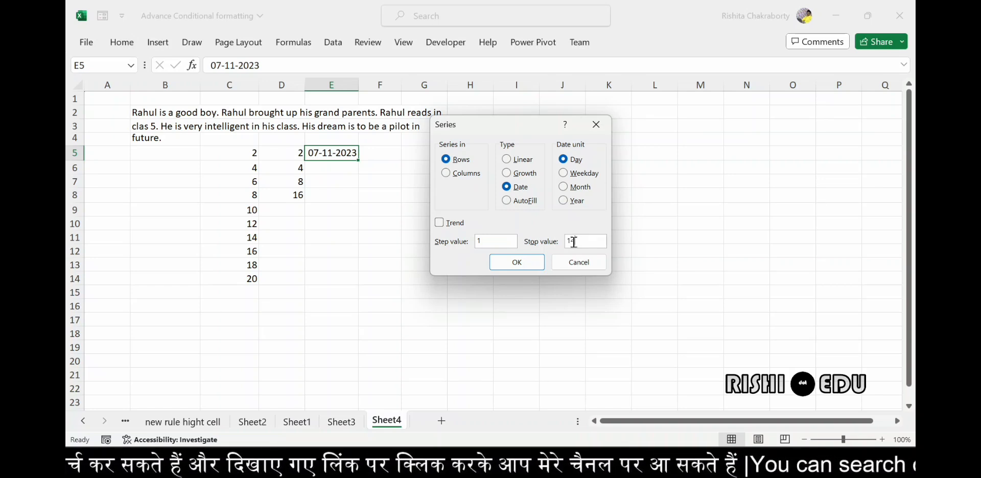
text(-11-)
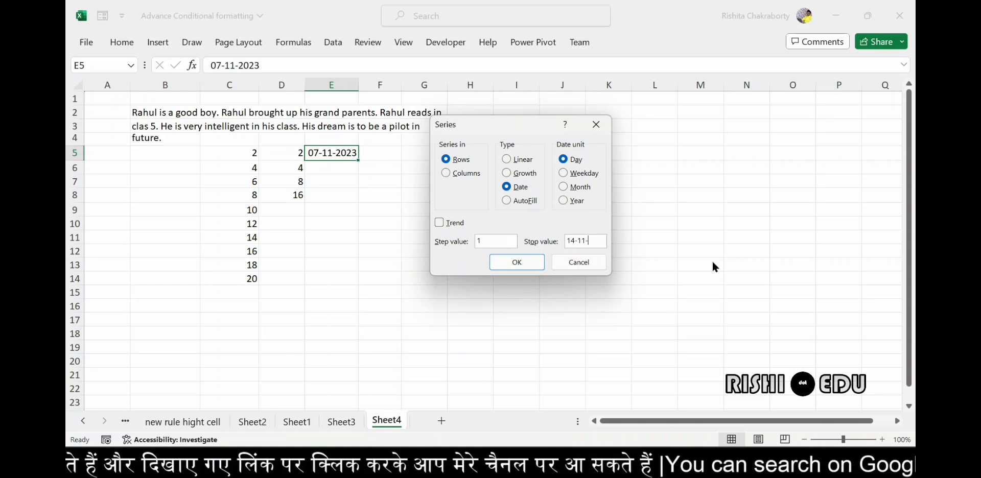
text(23)
click(444, 172)
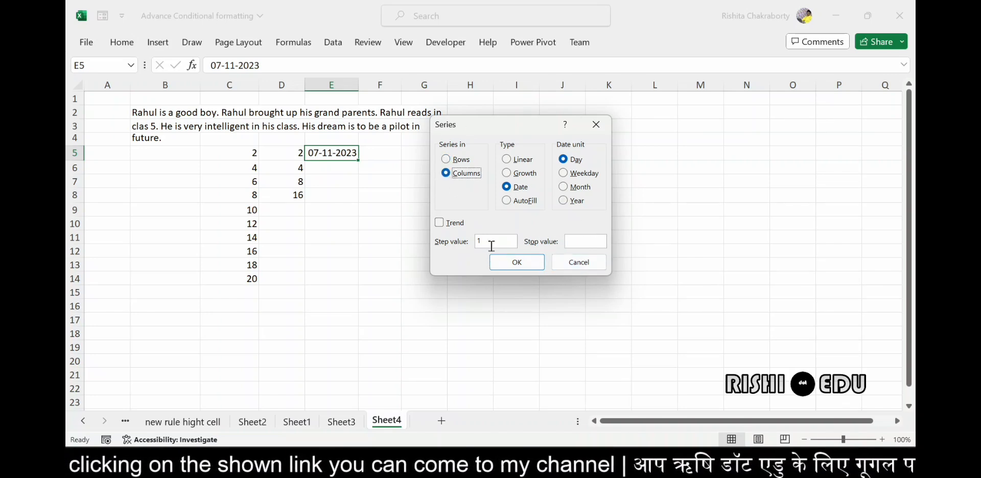
click(572, 243)
text(17-)
text(11)
text(-23)
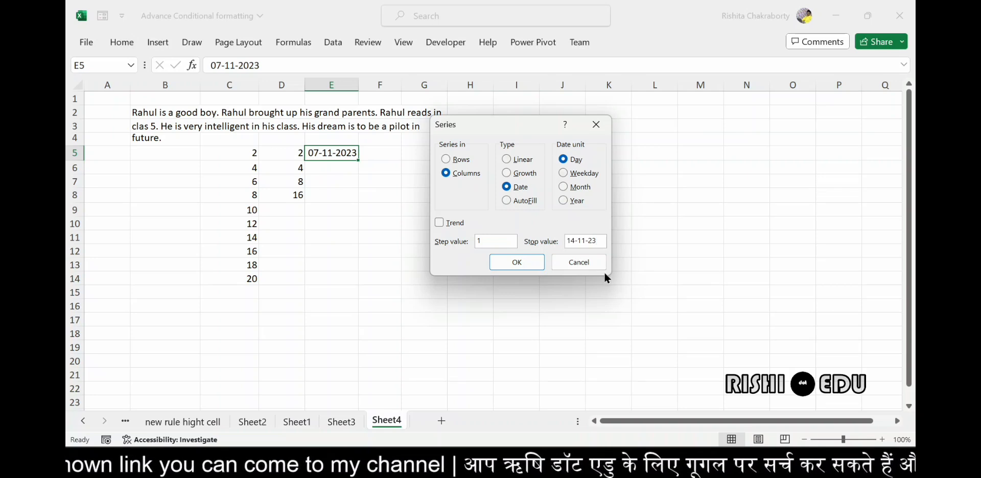
click(517, 262)
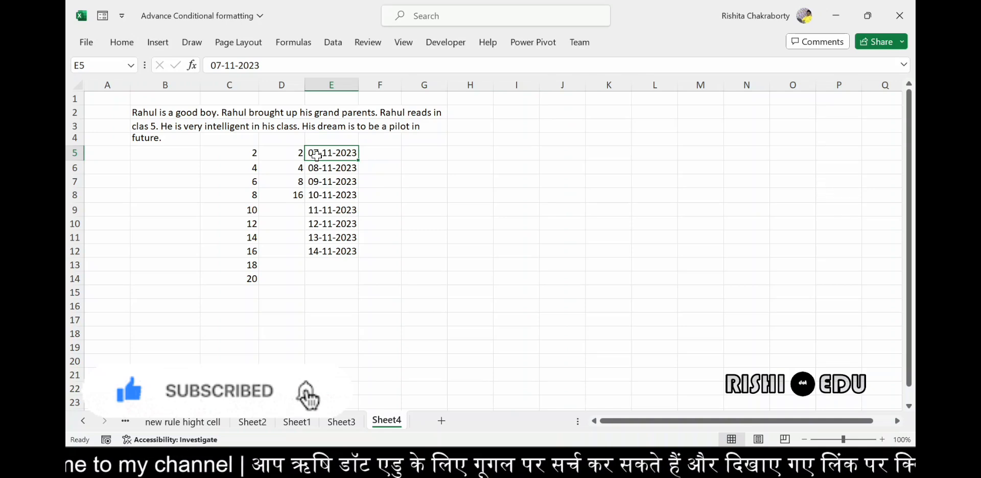
click(124, 41)
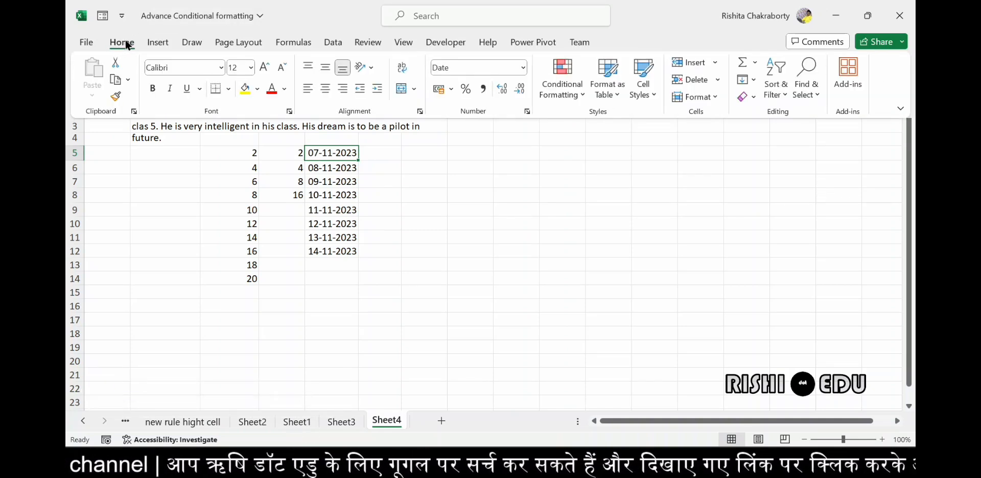
click(753, 80)
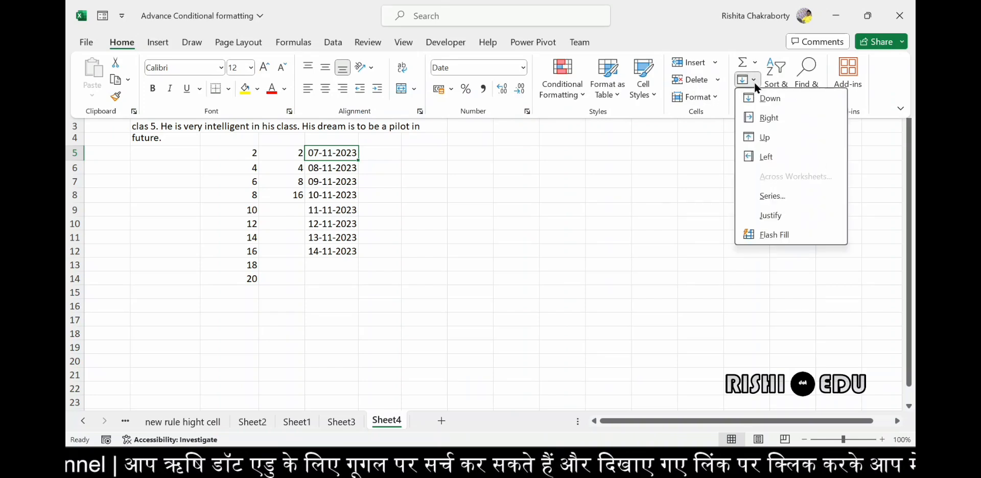
click(773, 197)
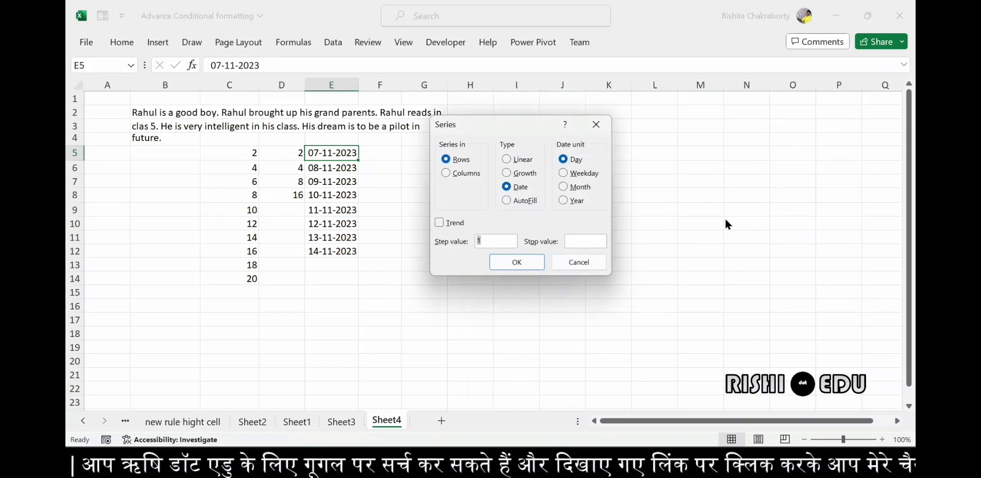
click(481, 243)
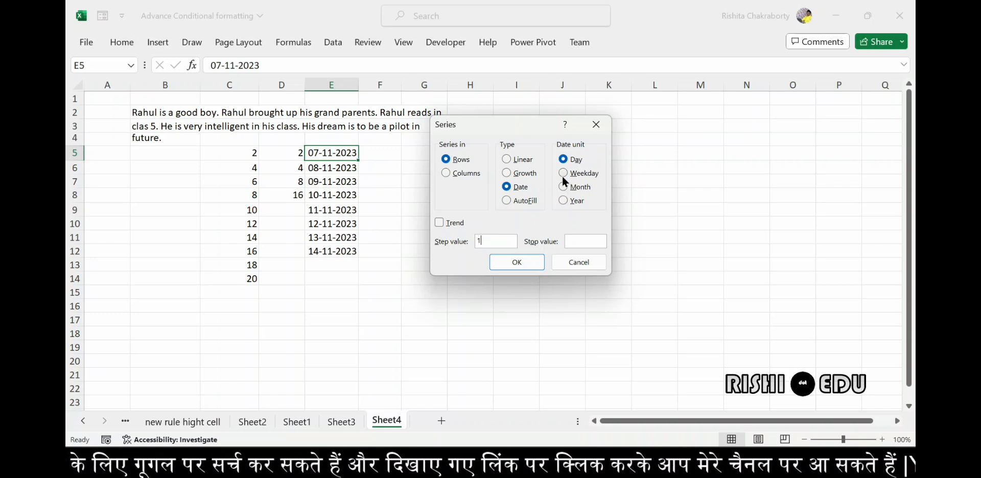
click(596, 124)
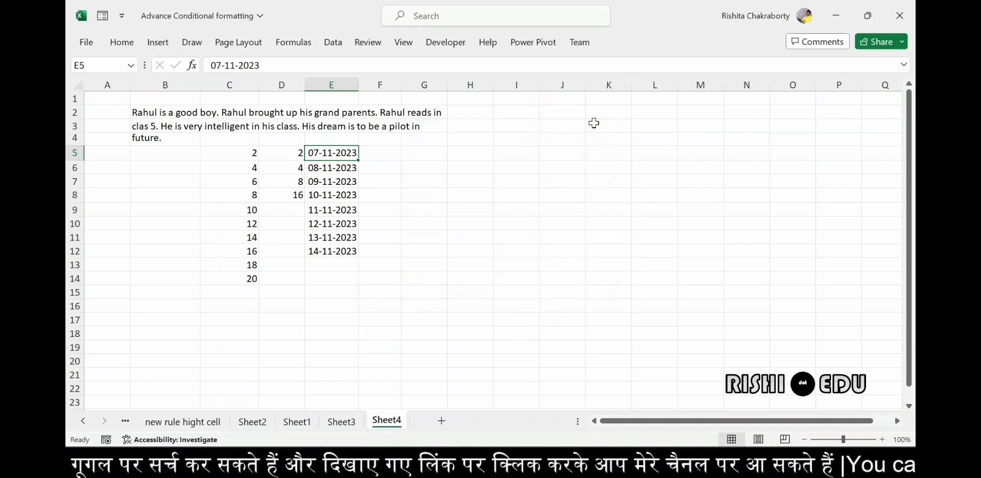
Enter the date 1-11-23 in cell F5 and autofit the width of column F
click(389, 150)
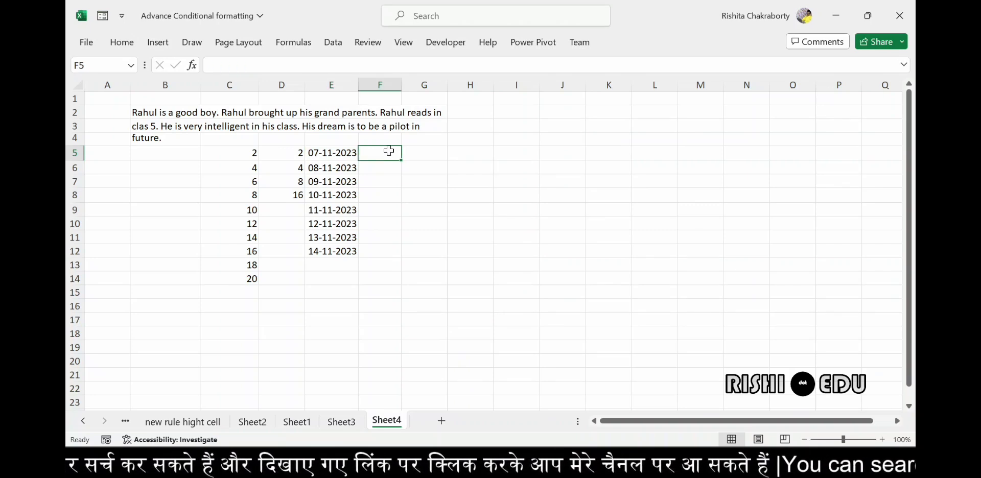
text(1)
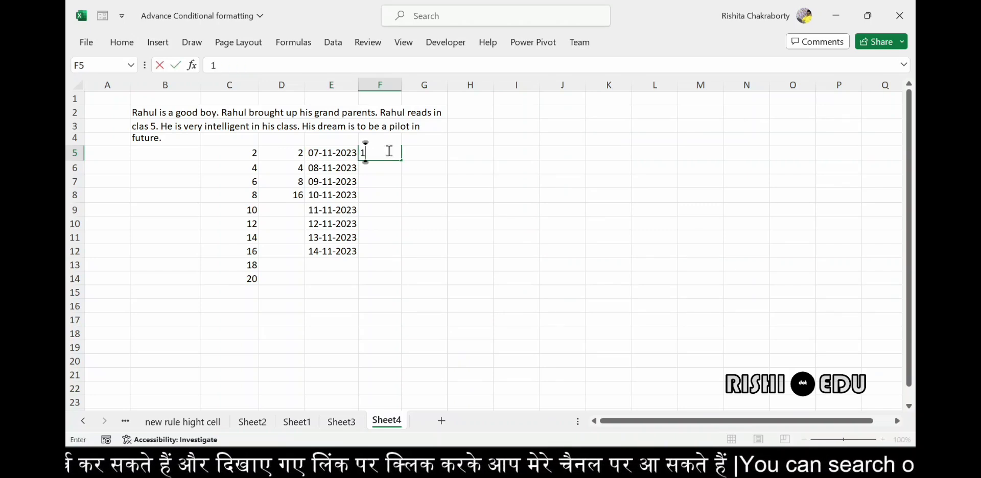
text(-11-23)
key(Return)
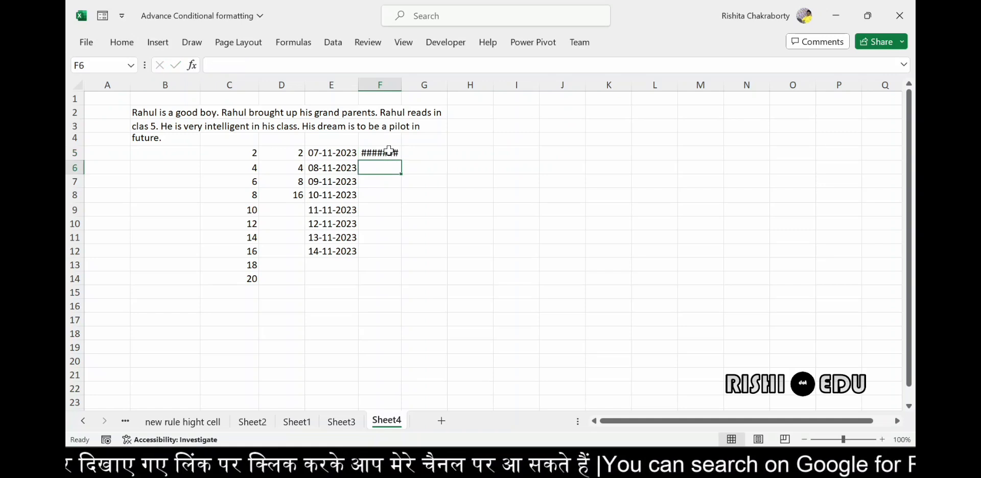
double_click(401, 85)
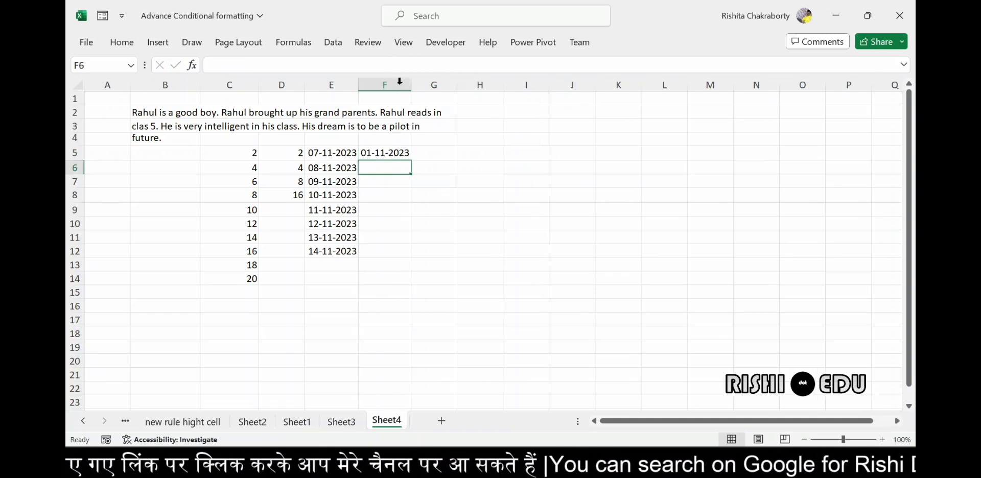
Fill a date series by weekday in columns from cell F5 with step value 1 and stop value 20-11-23
click(386, 153)
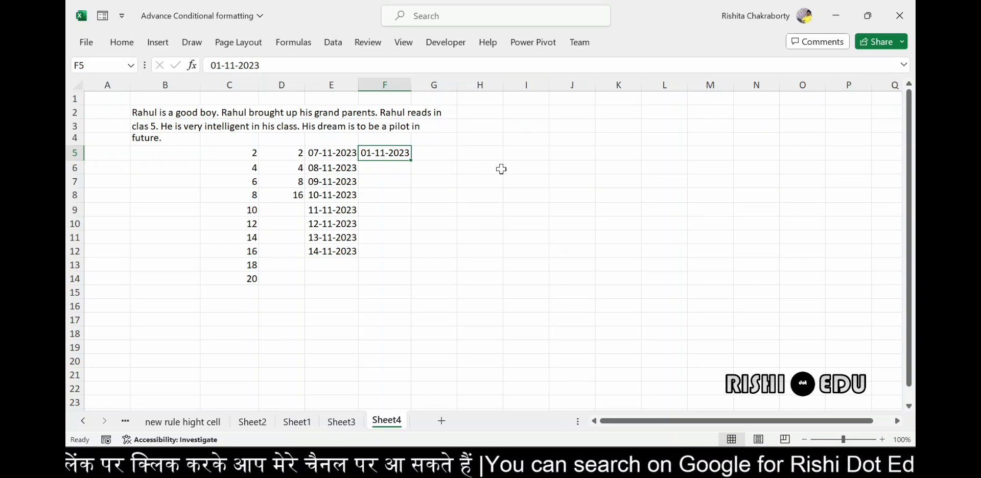
click(126, 45)
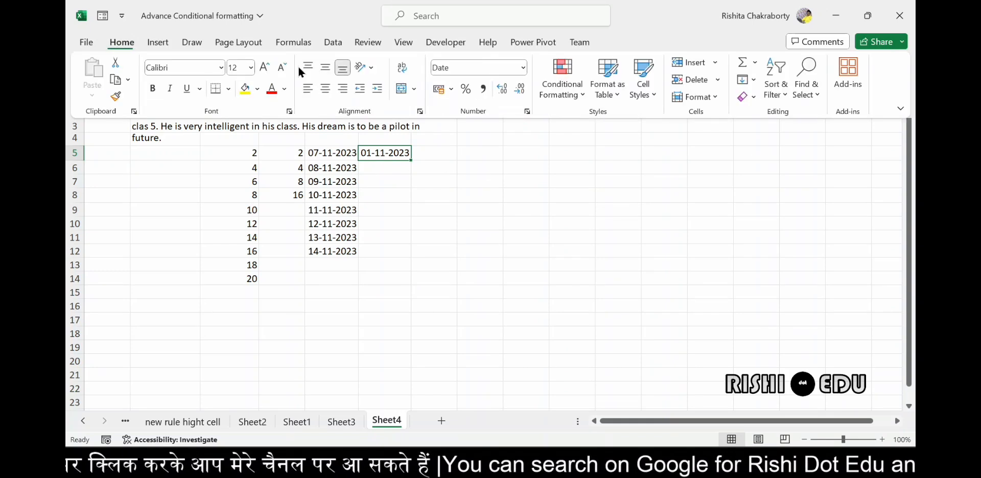
click(752, 81)
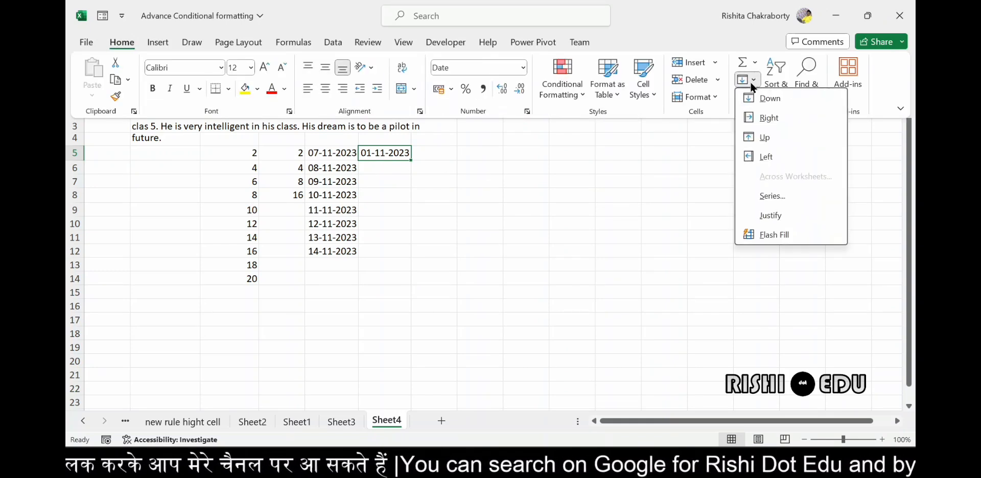
click(771, 198)
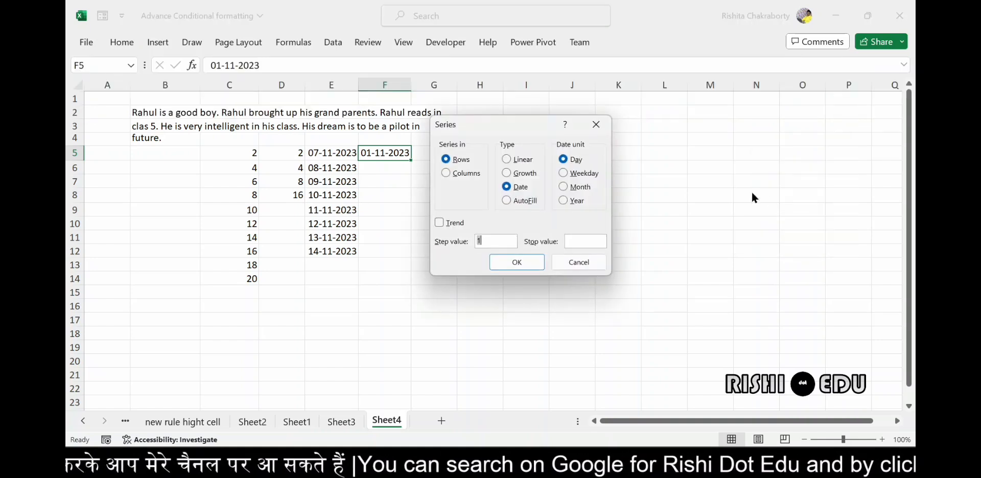
click(562, 173)
click(582, 240)
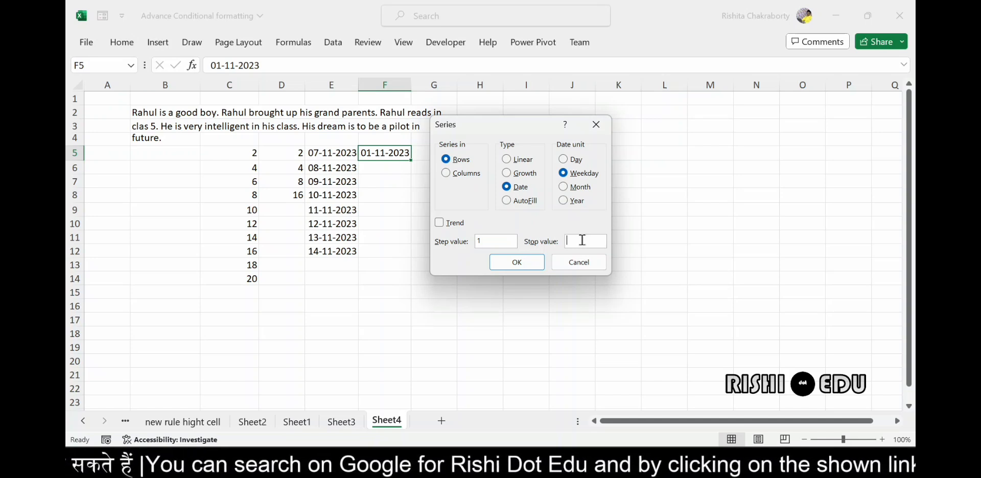
text(20)
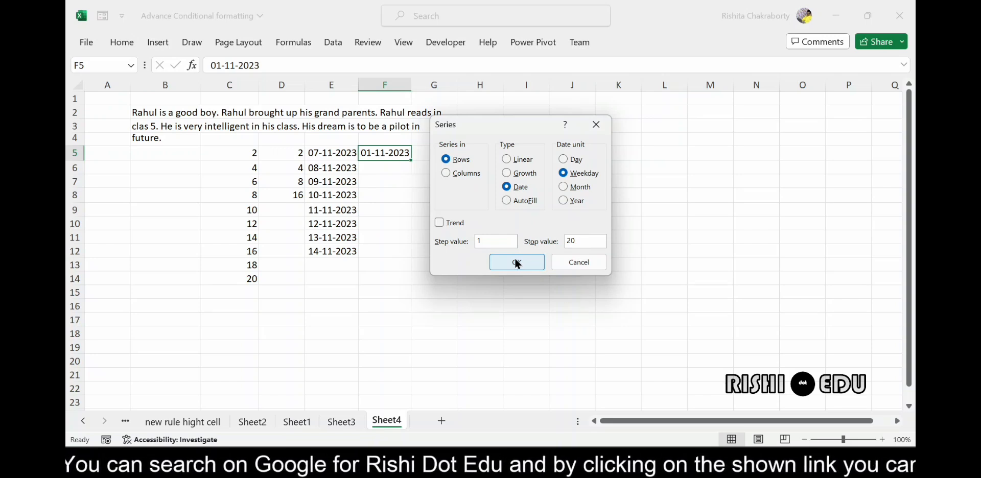
click(443, 173)
text(-11-23)
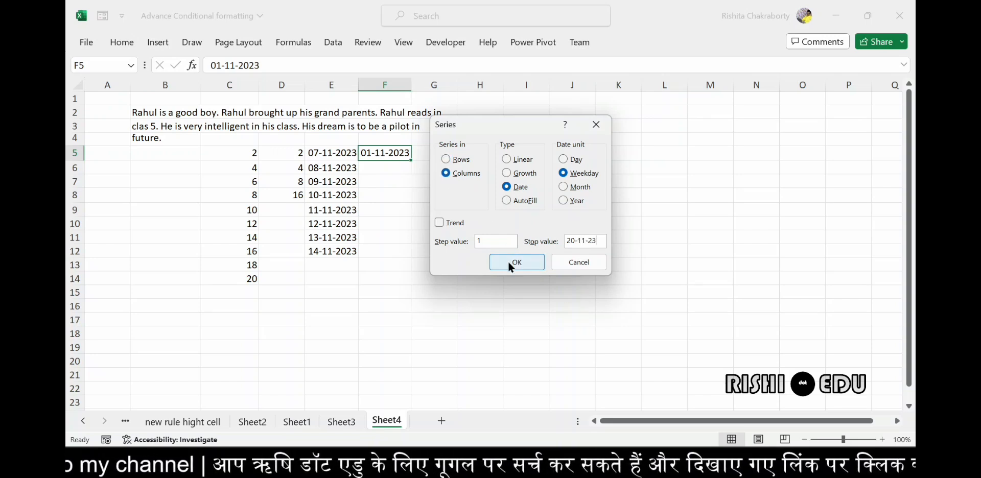
click(509, 263)
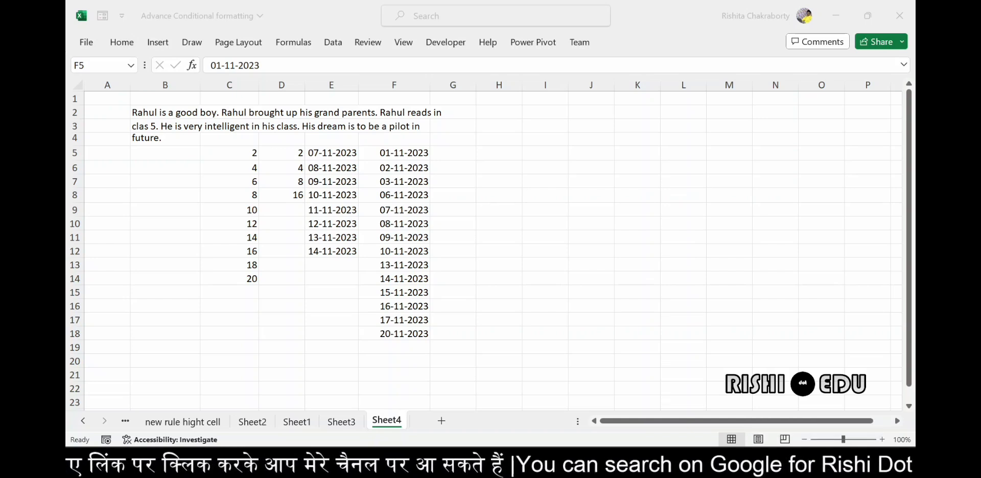
Examine the system calendar for November 2023 to compare the weekdays with the filled dates, and return to the worksheet
click(839, 462)
click(881, 463)
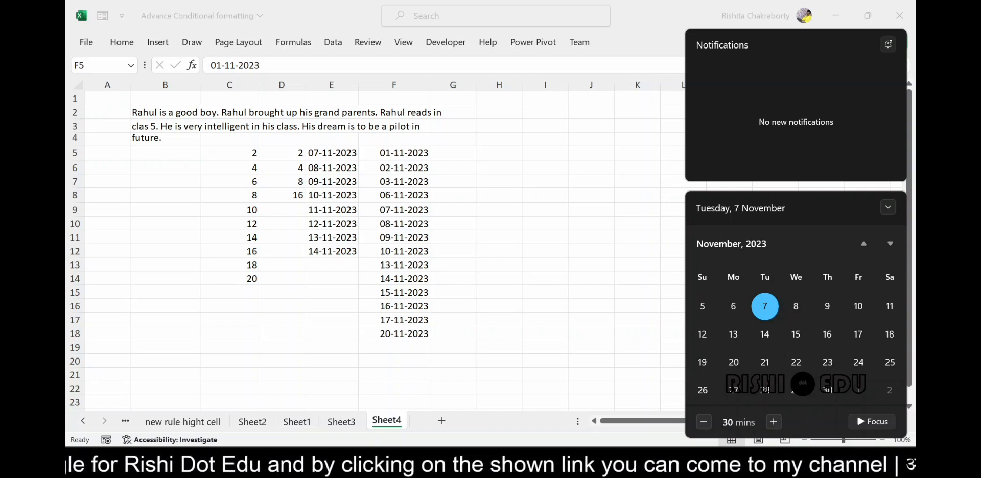
click(821, 463)
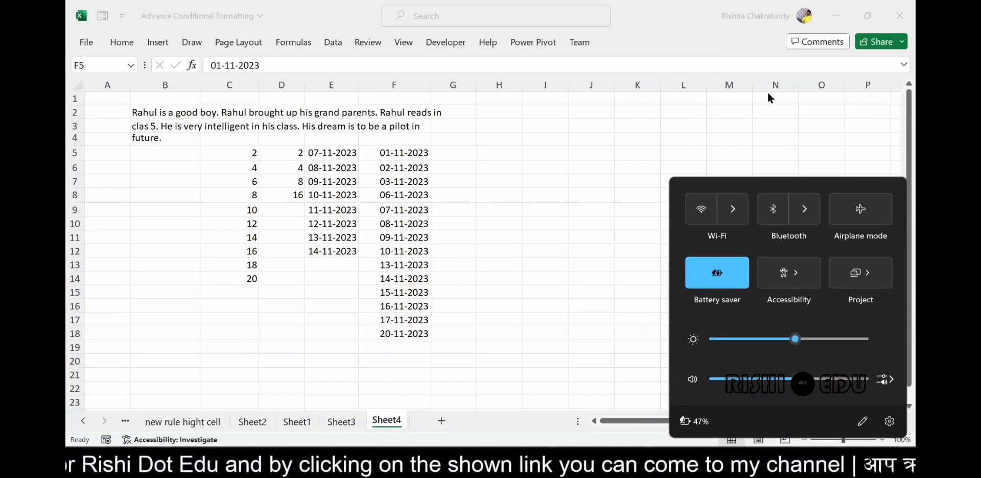
click(773, 110)
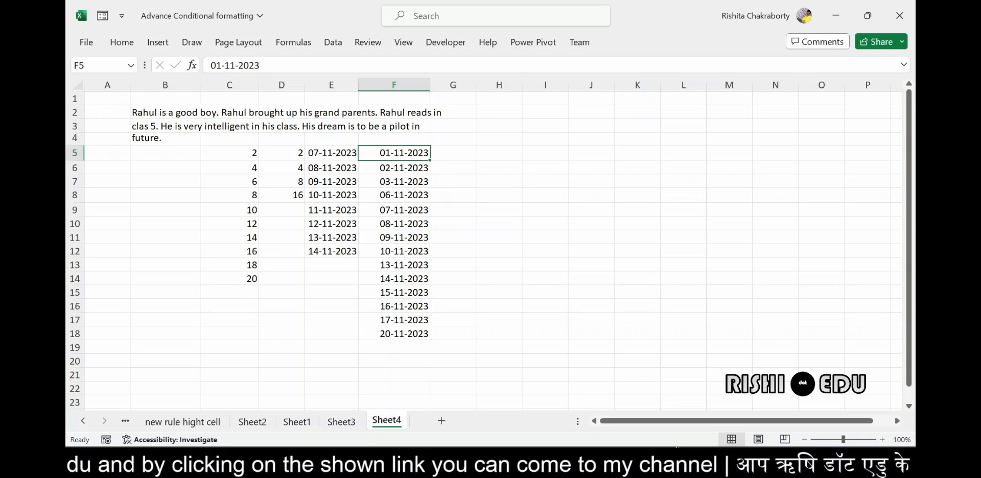
click(115, 45)
click(752, 80)
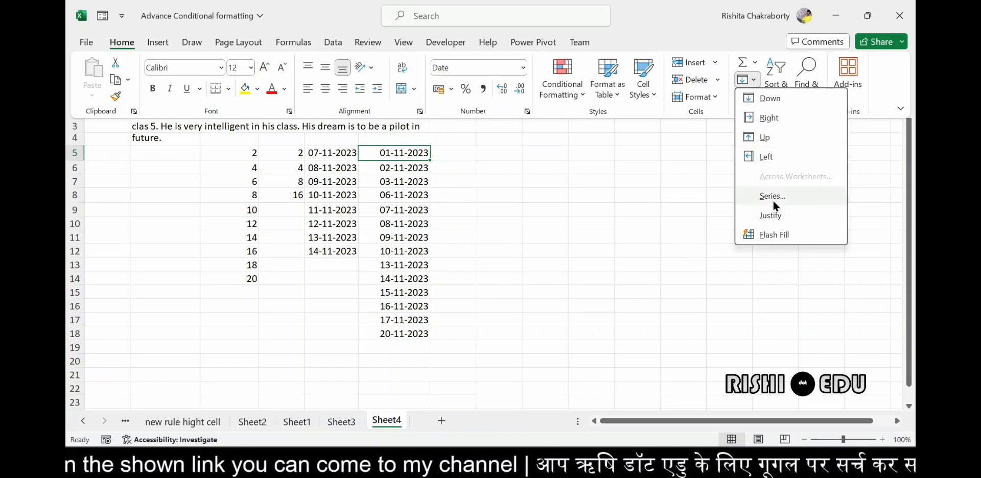
click(773, 202)
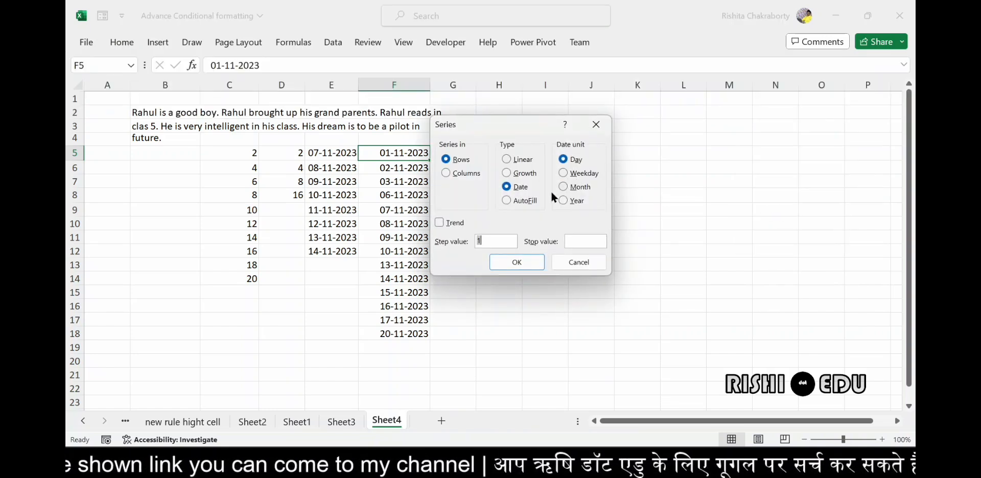
click(590, 128)
Enter the date 1-11-2023 in cell G5 as the starting value for a date series
click(460, 157)
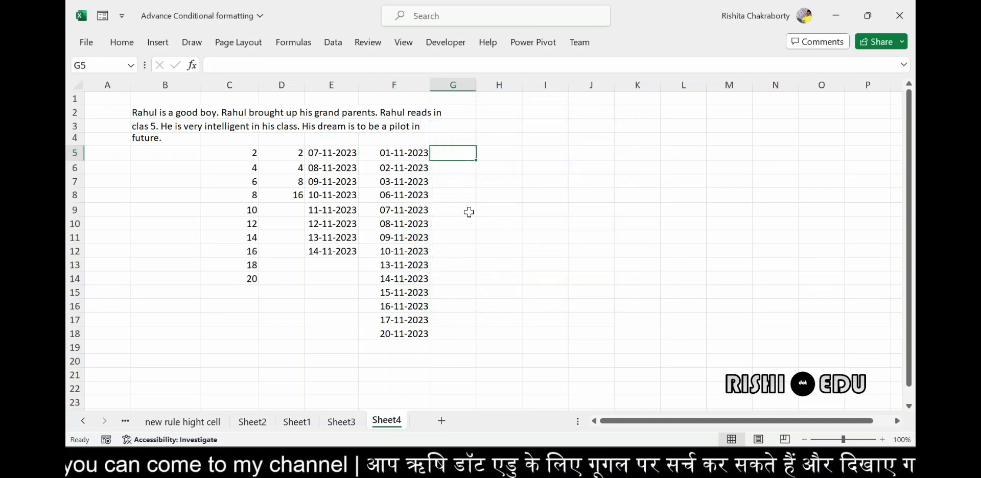
text(1-)
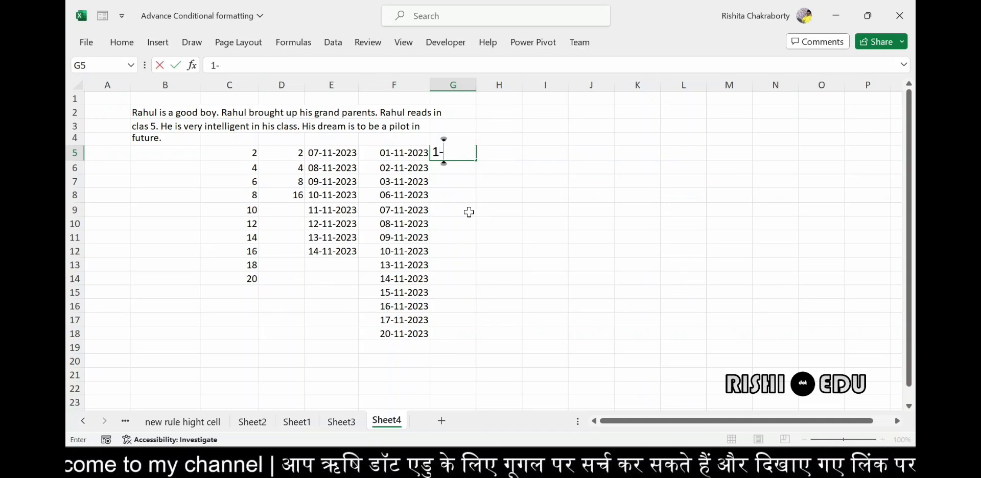
text(11)
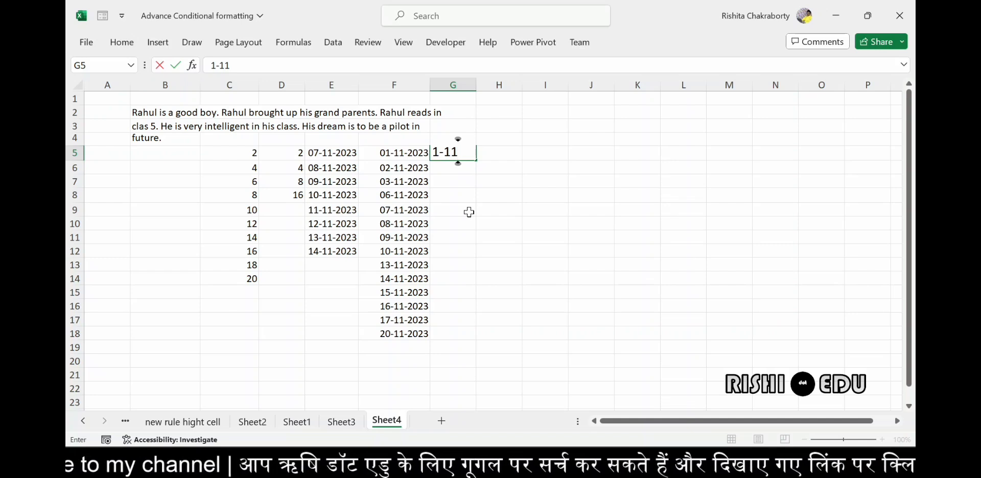
text(-)
text(2023)
key(Return)
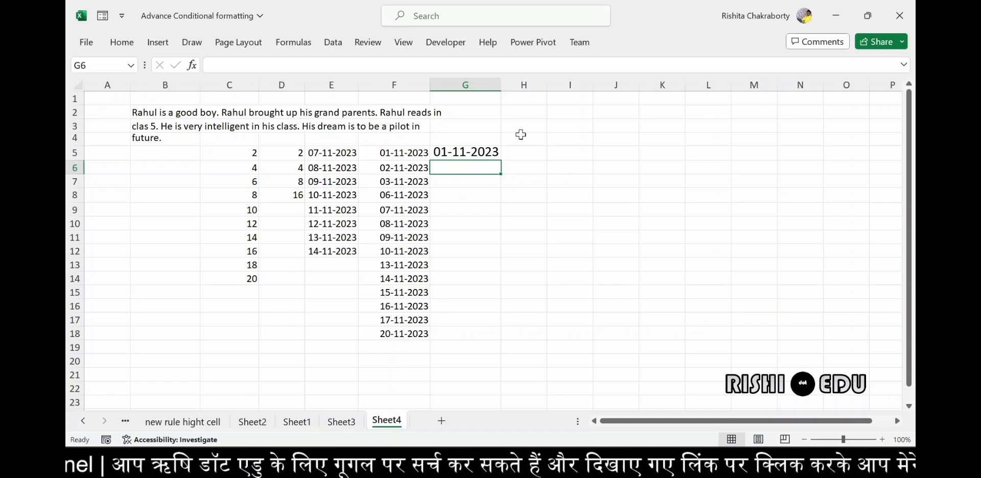
Fill a date series by month in columns from cell G5 with step value 1 and stop value 1-03-24
click(470, 153)
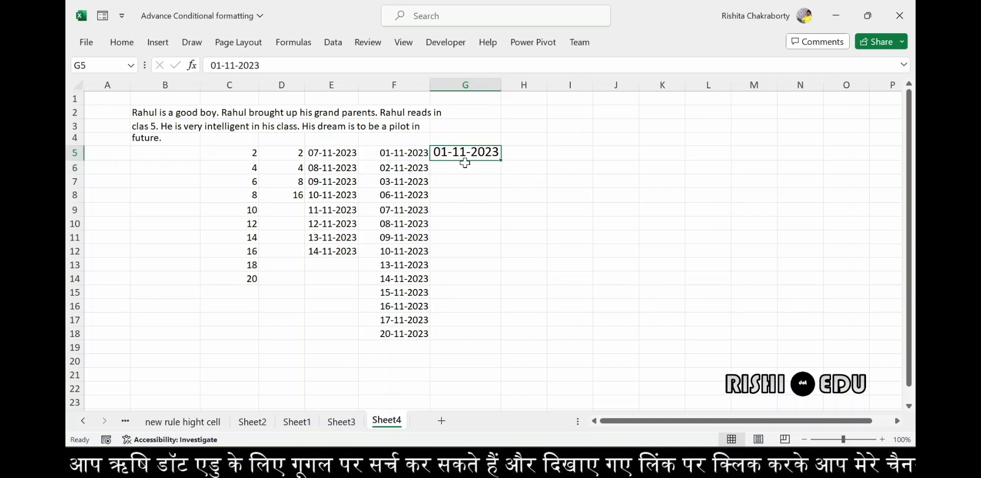
click(122, 44)
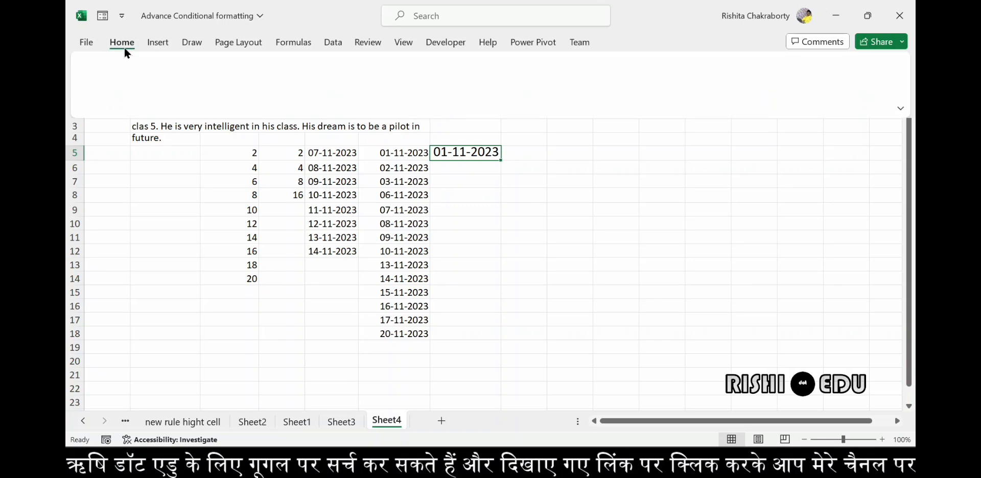
click(752, 79)
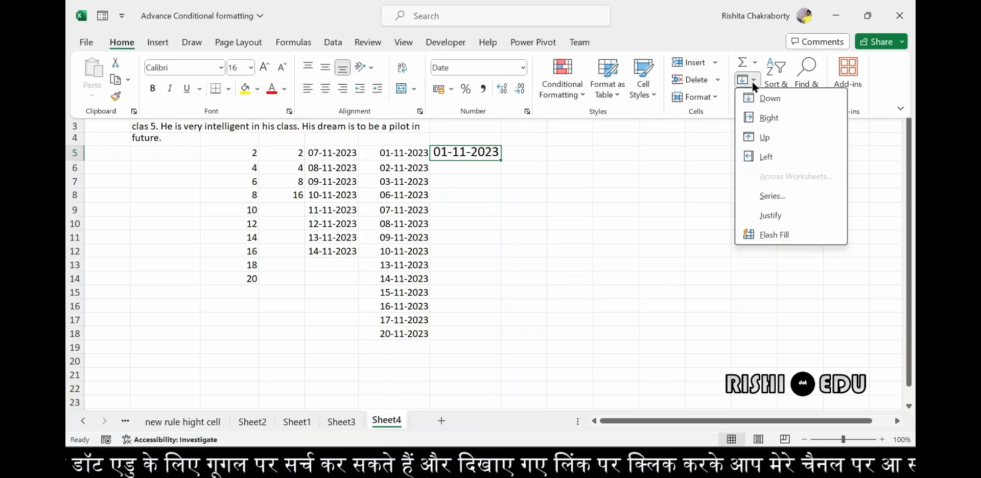
click(773, 196)
click(564, 188)
click(580, 240)
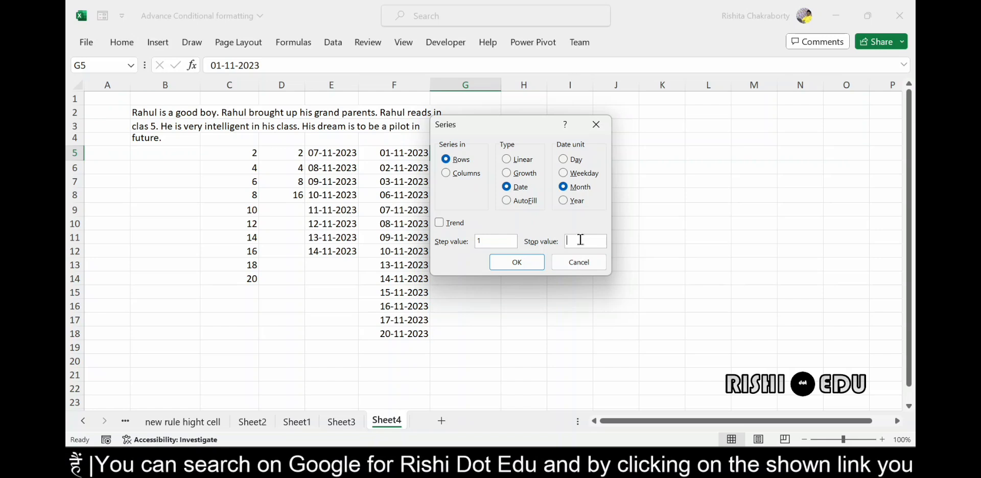
text(1)
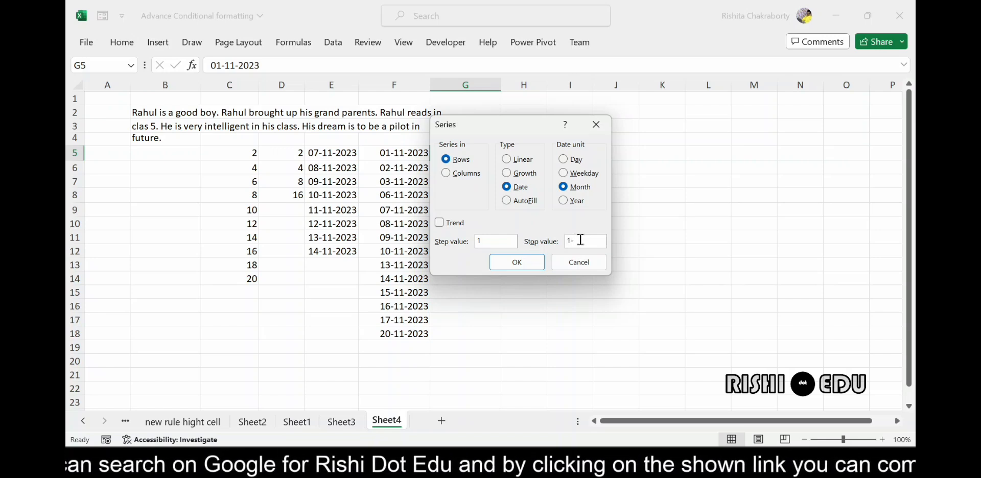
text(-03)
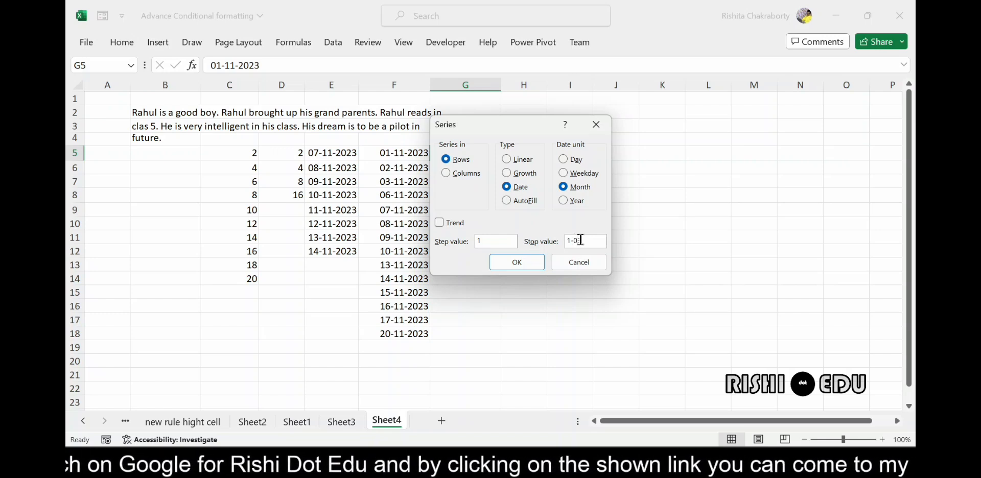
text(-24)
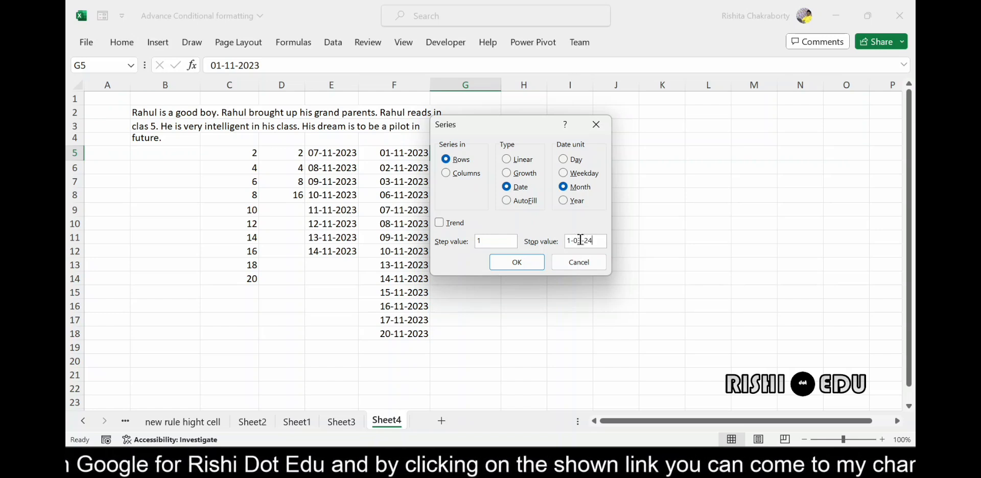
click(445, 171)
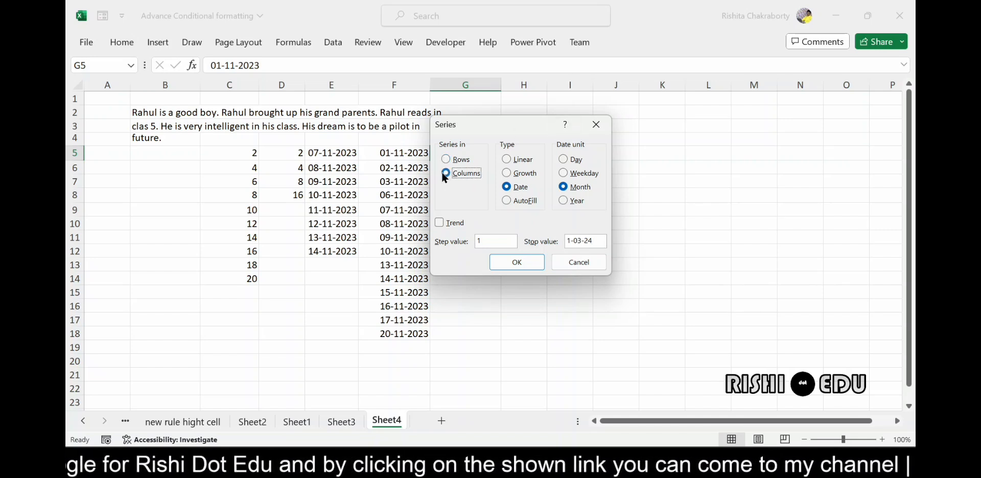
click(515, 263)
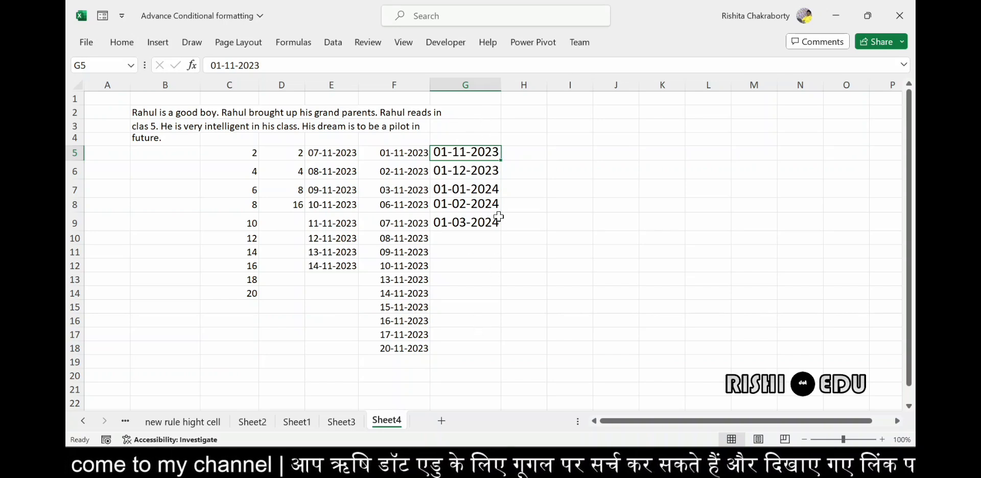
Enter the date 1-03-2023 in cell H5 as the starting value for a date series
click(529, 151)
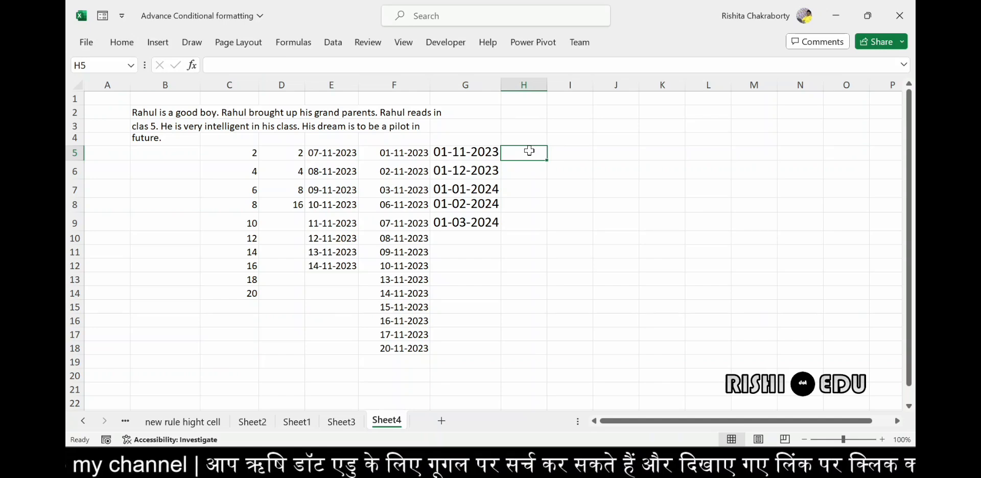
text(1)
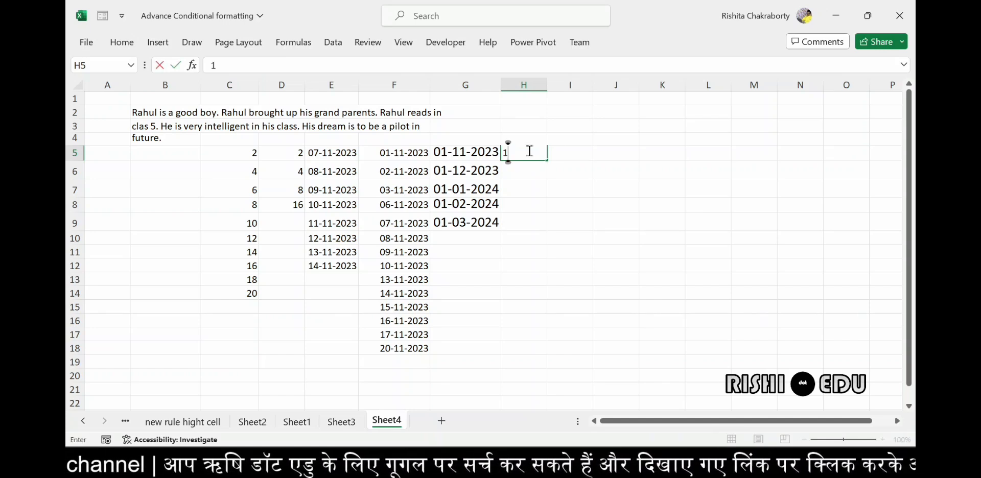
text(-)
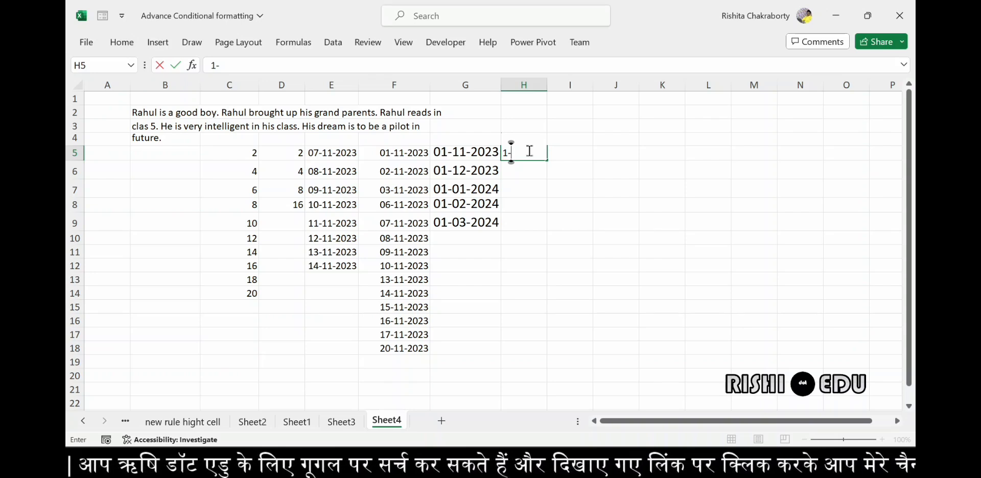
text(03-2023)
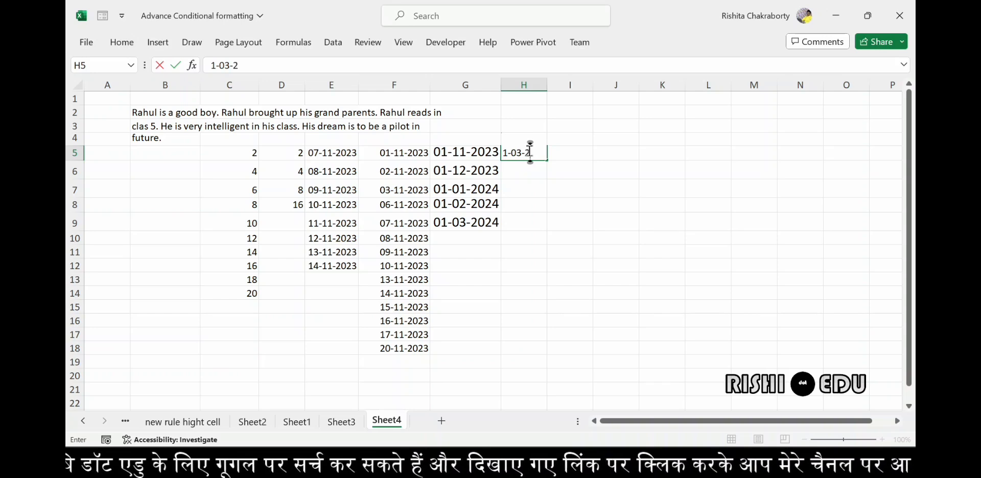
key(Return)
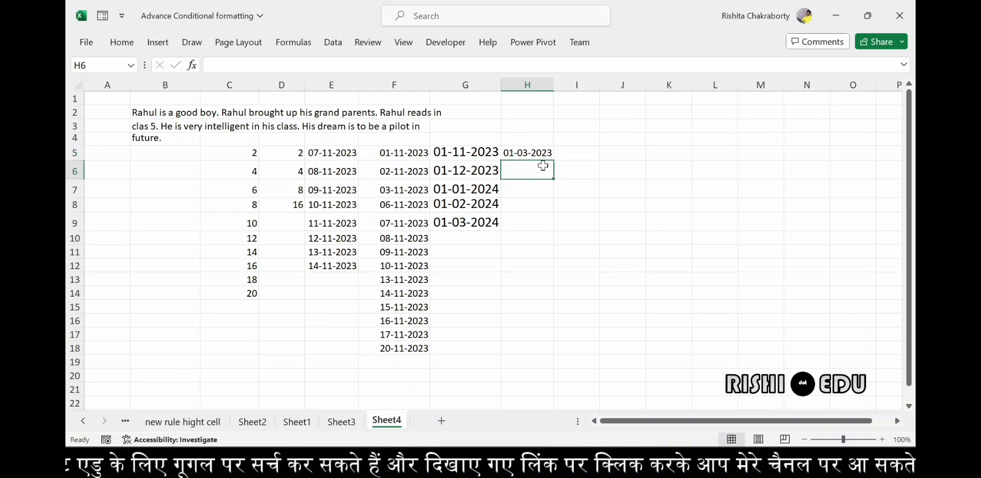
Fill a date series by year in columns from cell H5 with step value 1 and stop value 1-03-26
click(534, 156)
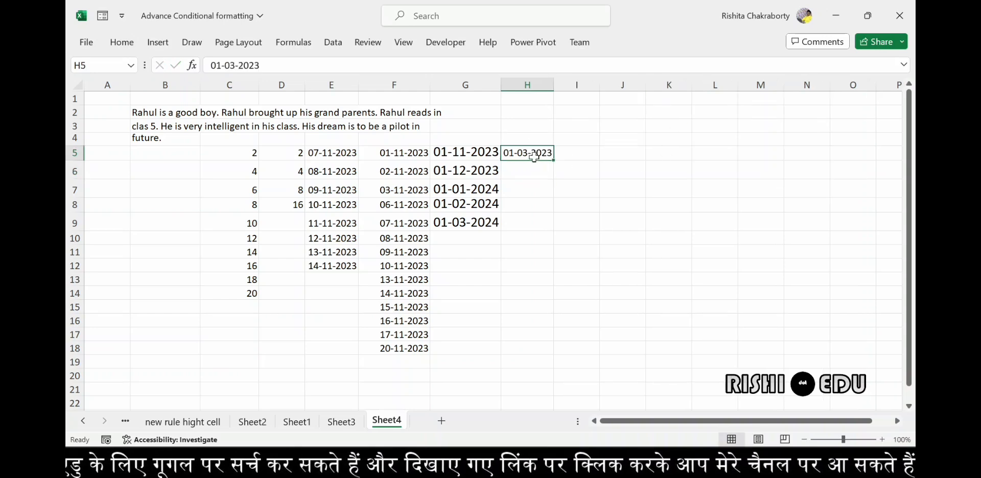
click(120, 42)
click(753, 84)
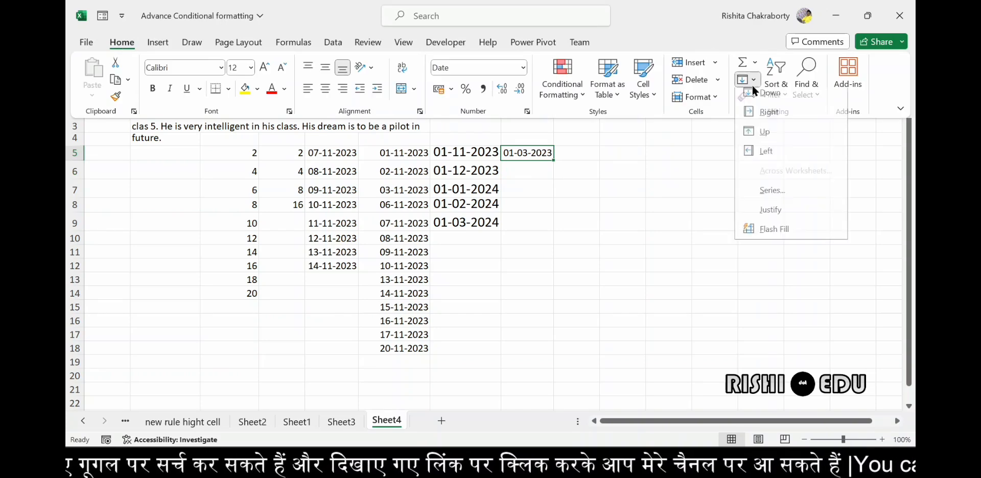
click(769, 197)
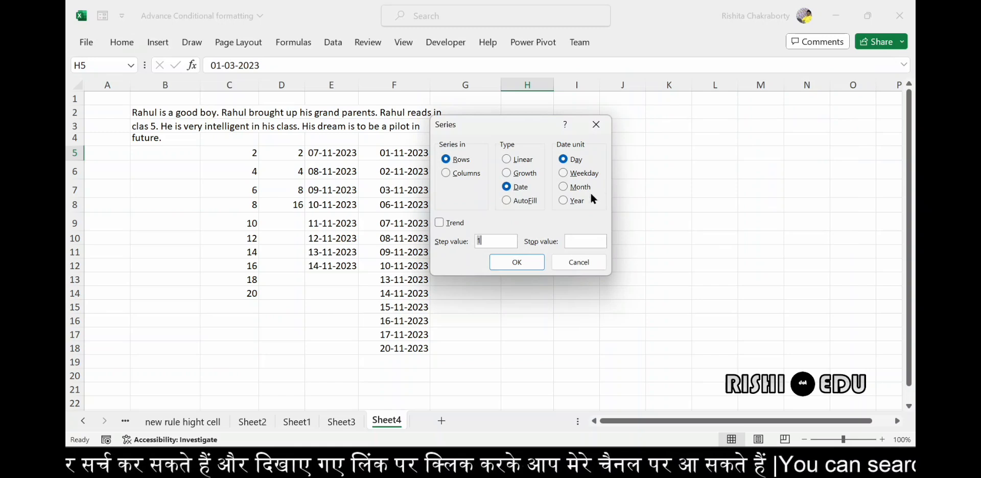
click(562, 200)
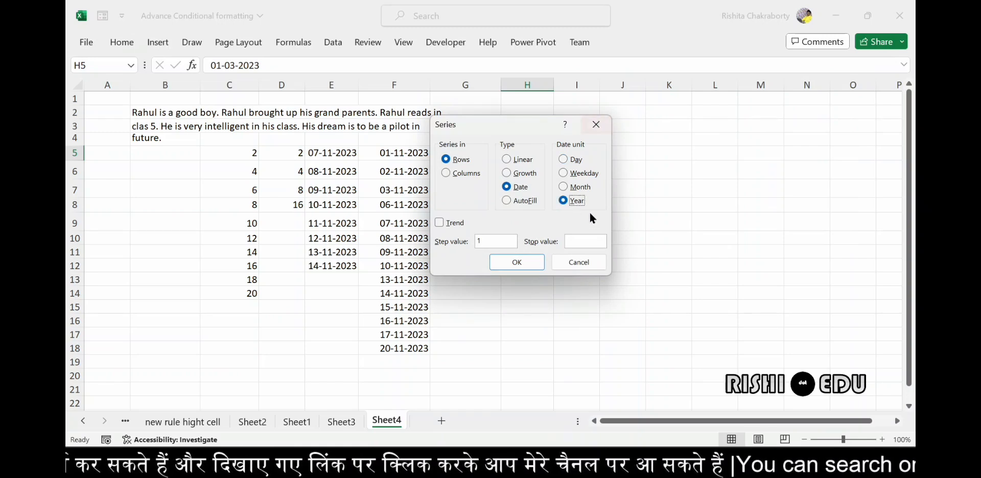
click(576, 241)
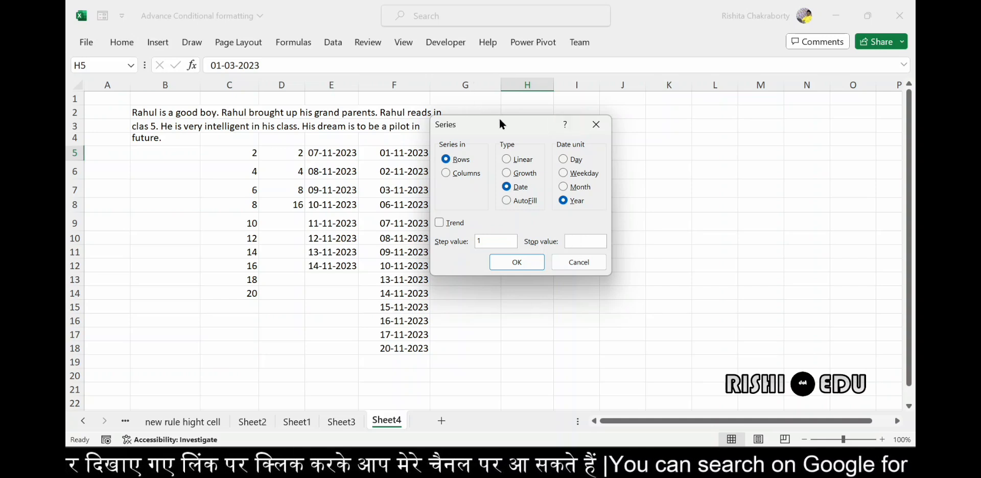
drag(498, 122, 661, 130)
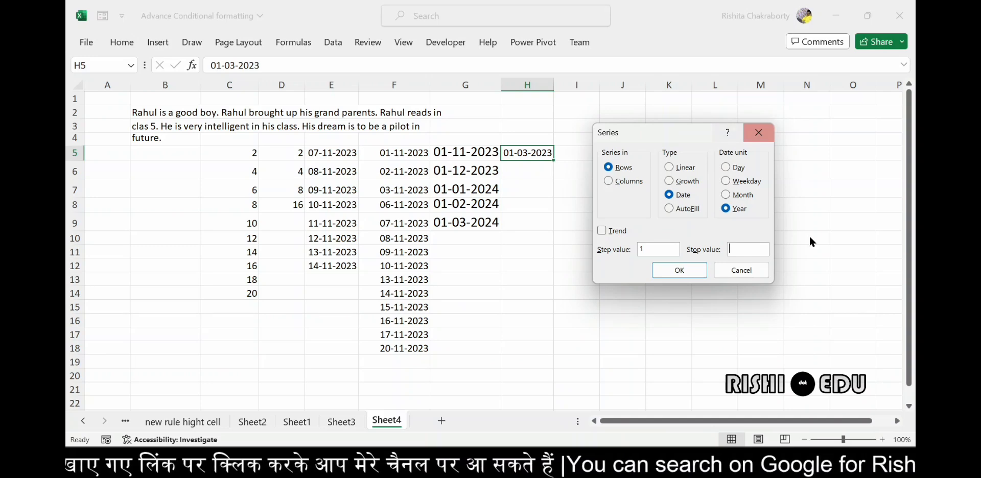
text(1)
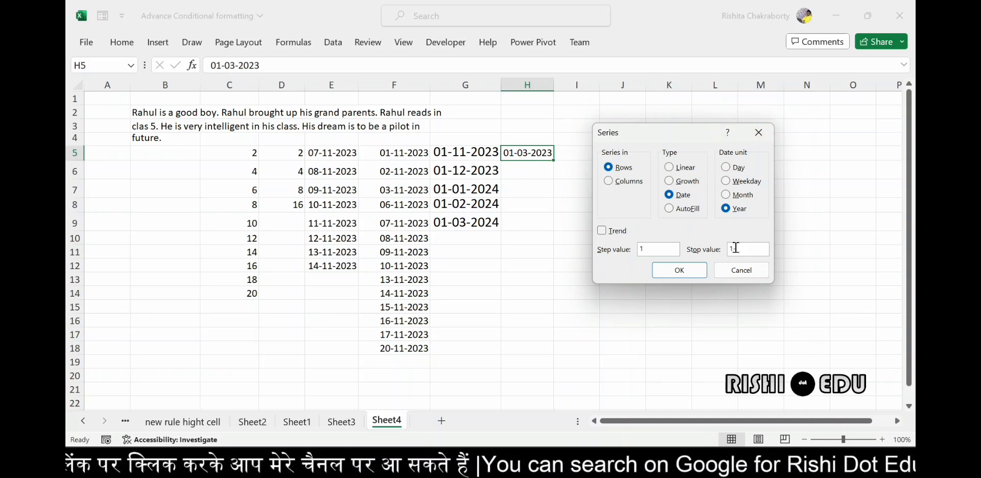
text(03)
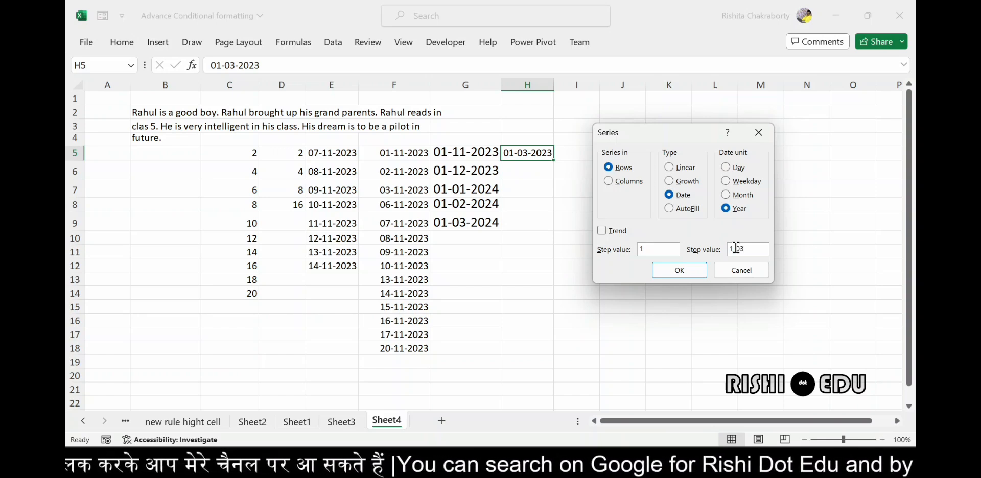
text(-03-26)
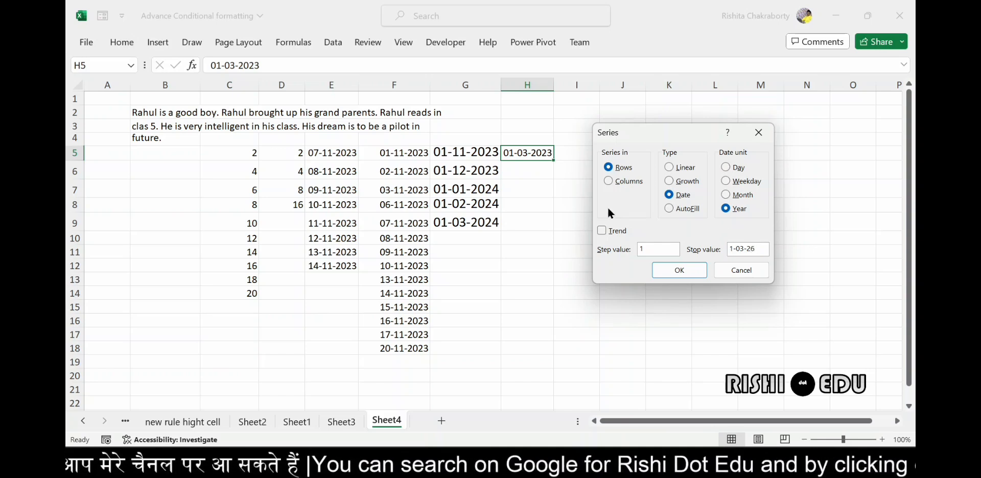
click(608, 182)
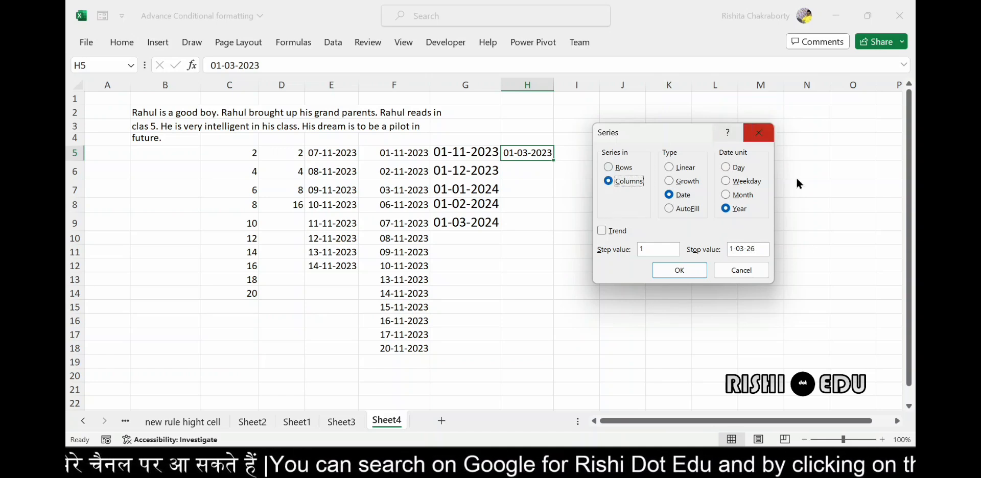
click(671, 271)
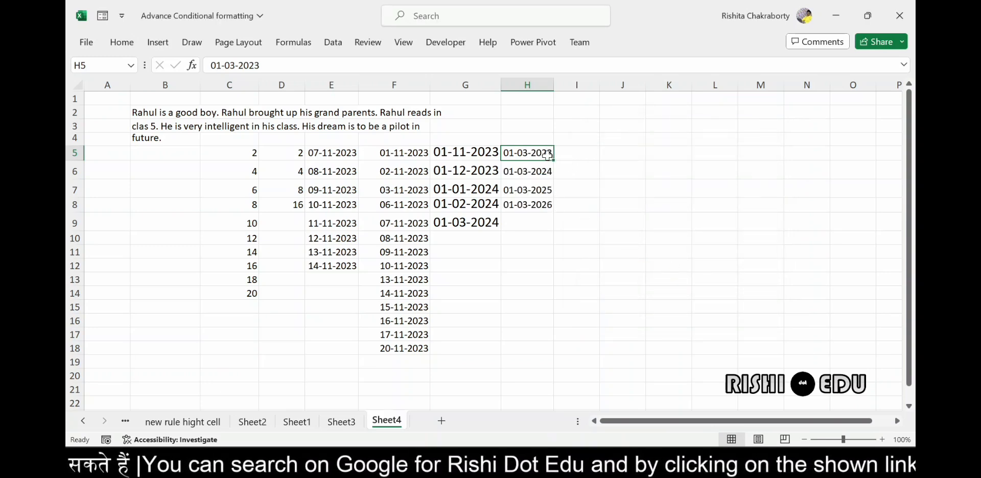
Review the Series settings and the description of Flash Fill among the Fill options without applying anything
key(alt+h)
key(f)
key(i)
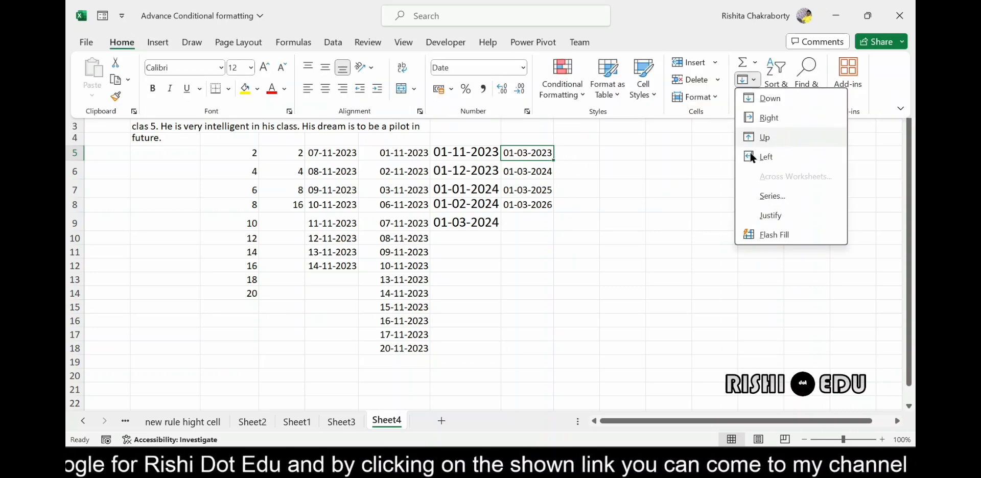
click(767, 198)
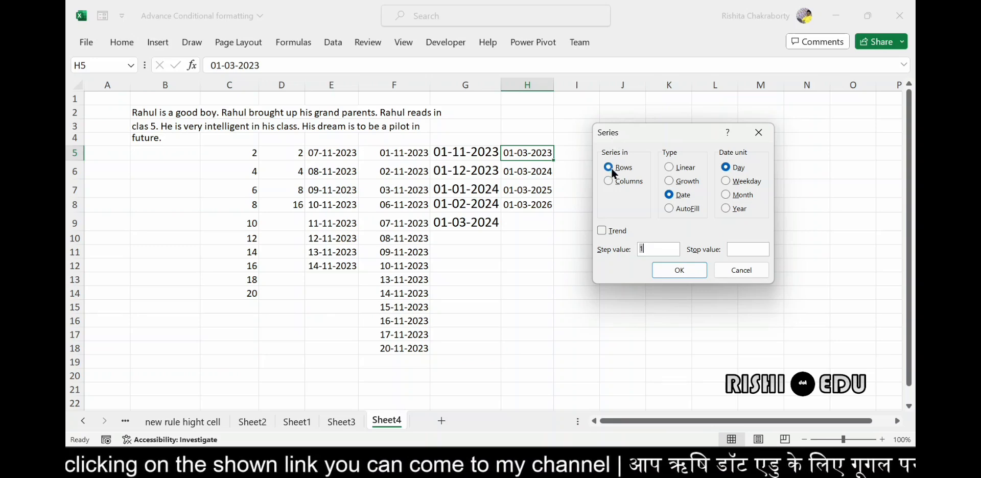
click(758, 135)
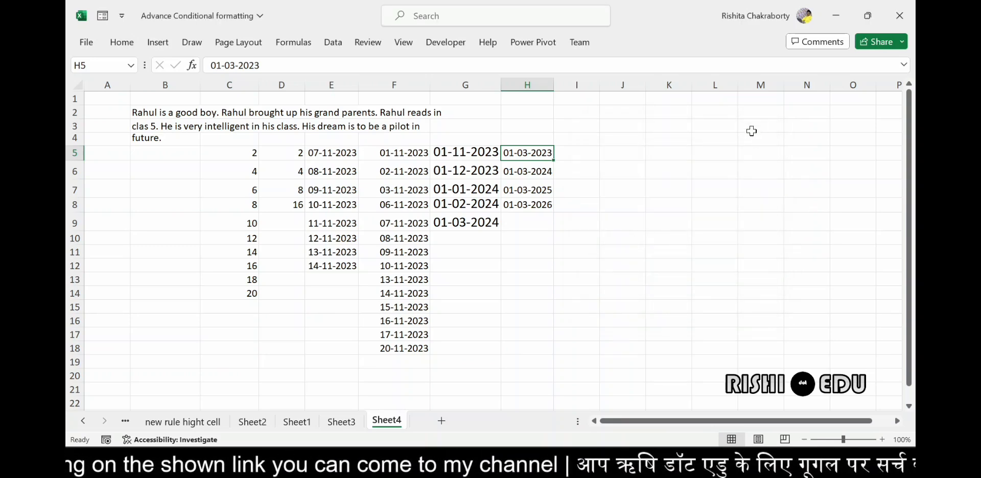
click(119, 41)
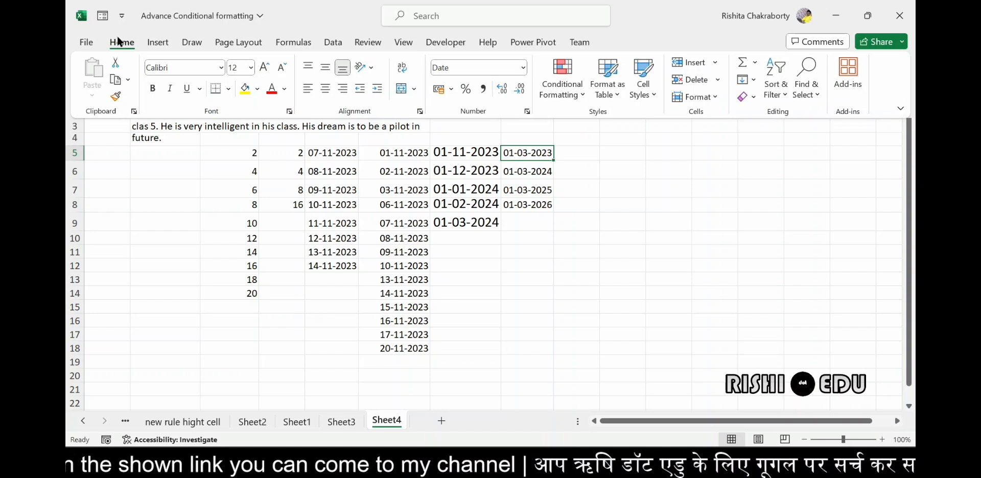
click(753, 81)
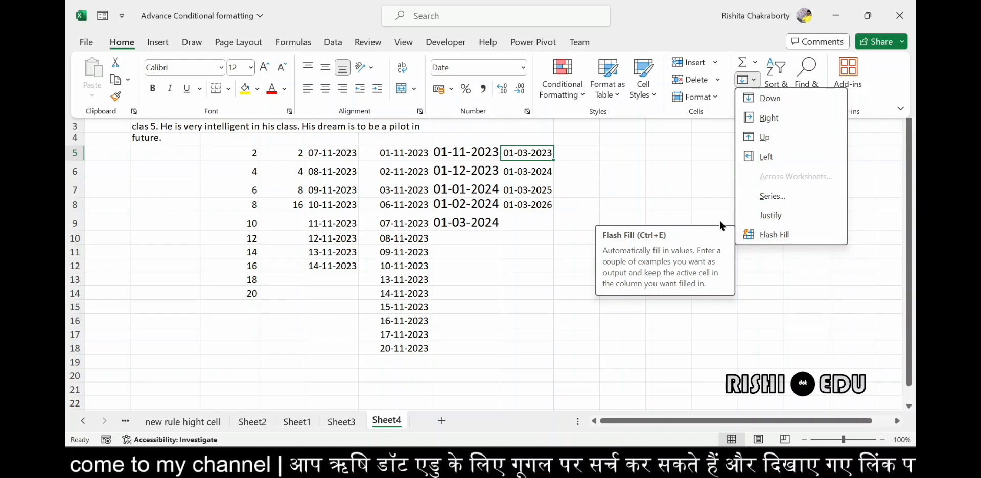
click(630, 173)
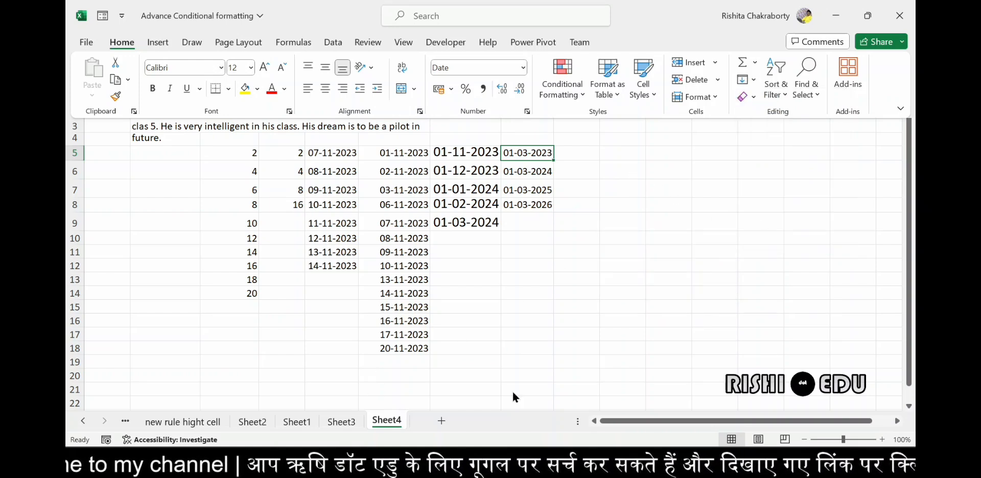
Add a new worksheet after Sheet4 and select cell B2 as the start of a list of names
click(438, 421)
click(439, 420)
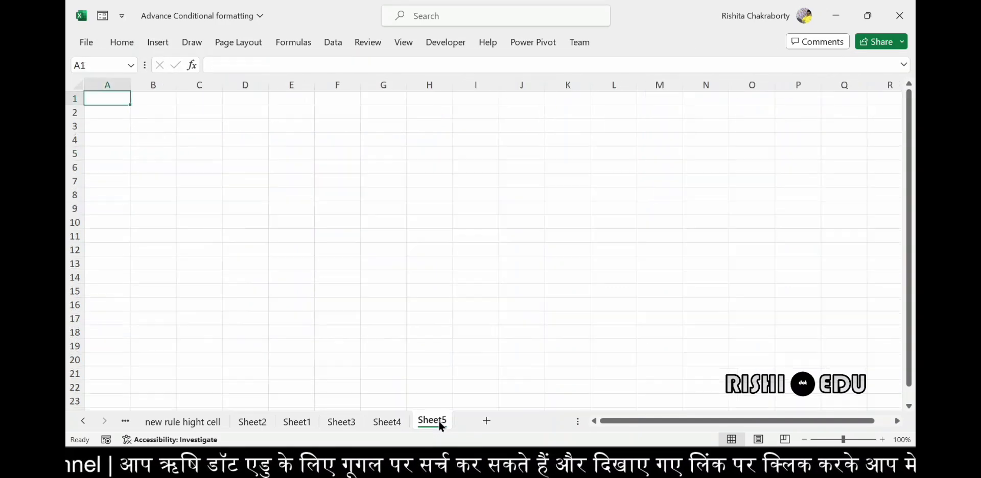
click(149, 112)
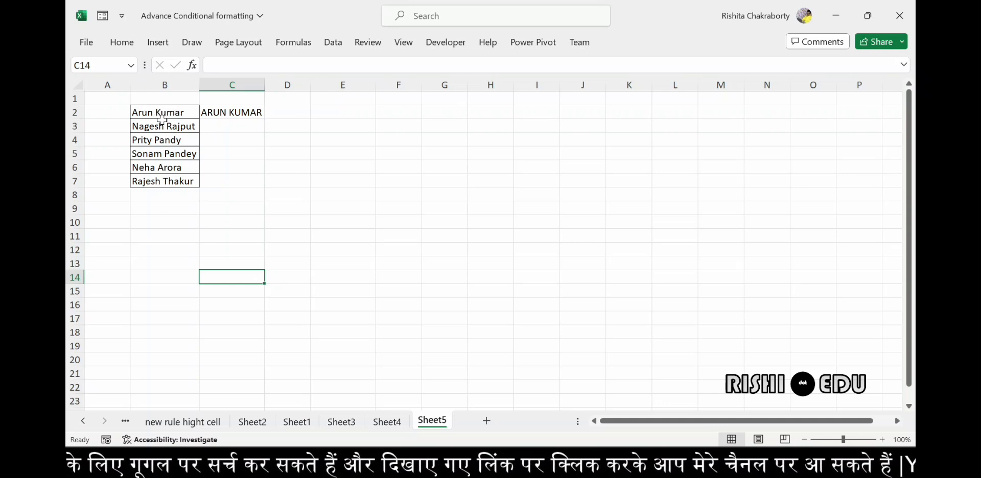
Flash Fill column C with uppercase names based on the example in C2, and autofit the column's width
click(242, 111)
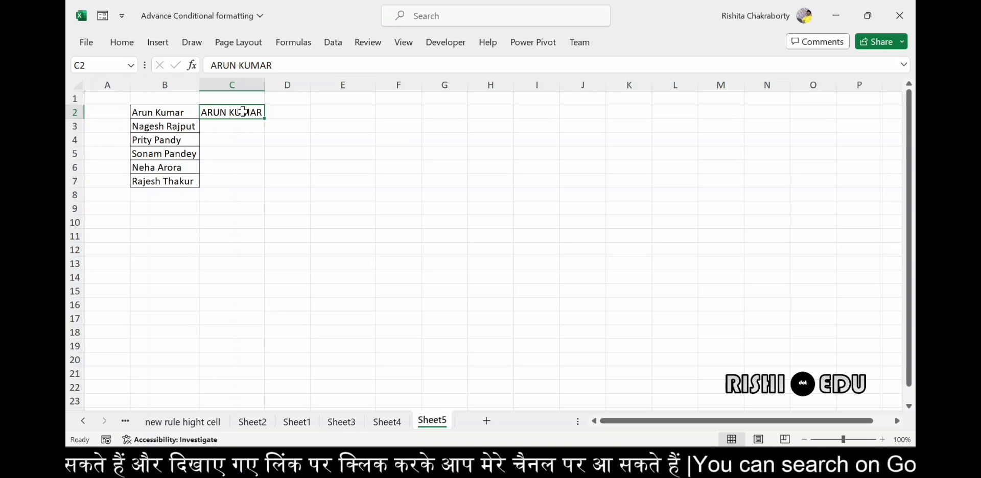
click(117, 44)
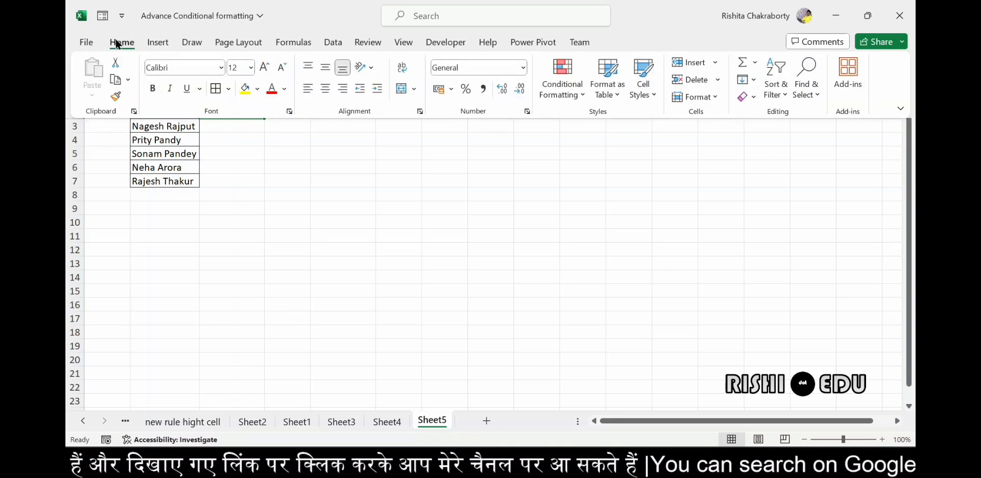
click(753, 79)
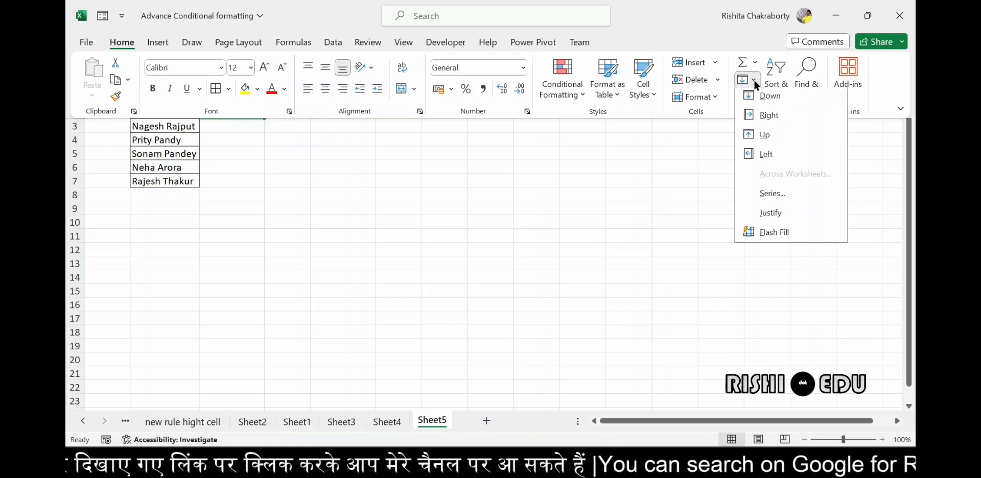
click(771, 236)
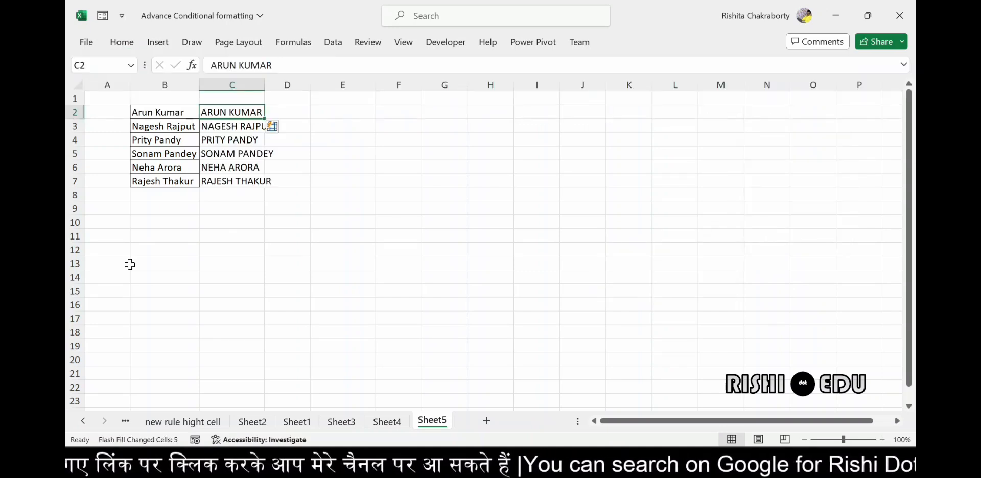
double_click(264, 81)
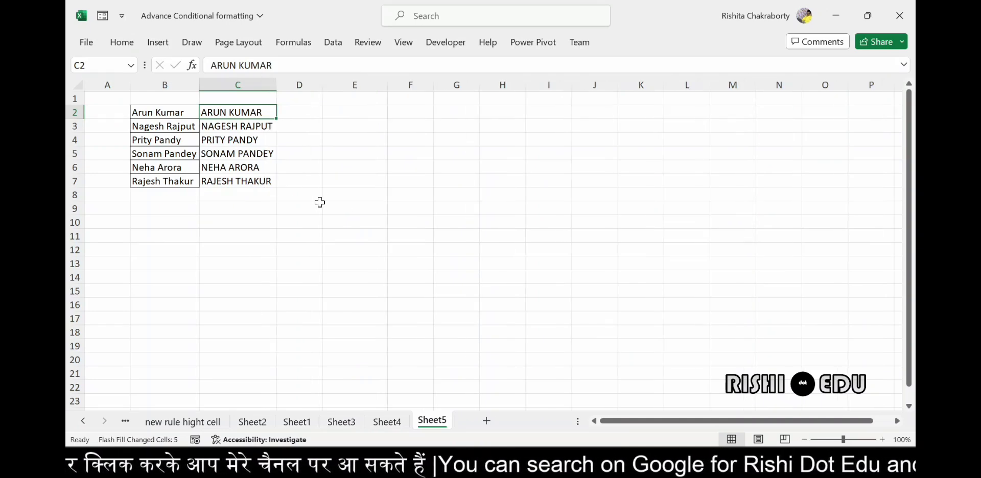
click(318, 203)
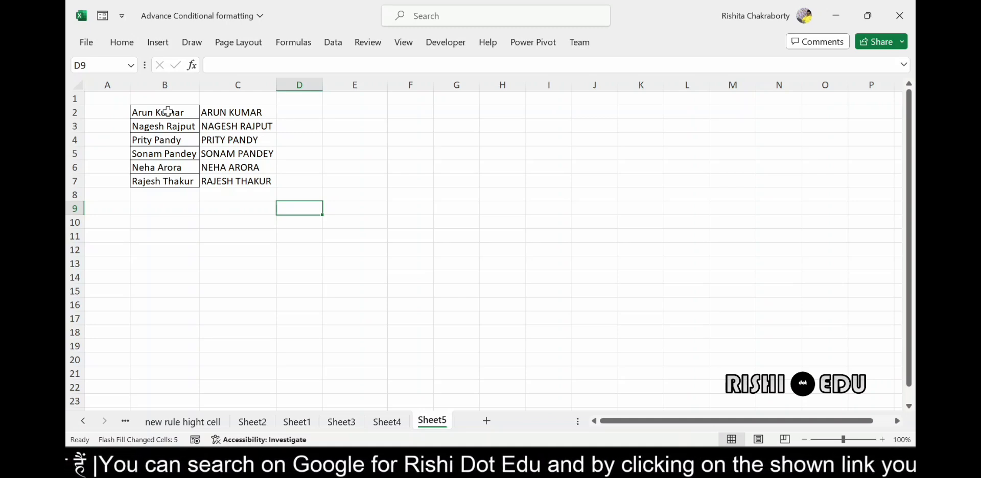
click(241, 112)
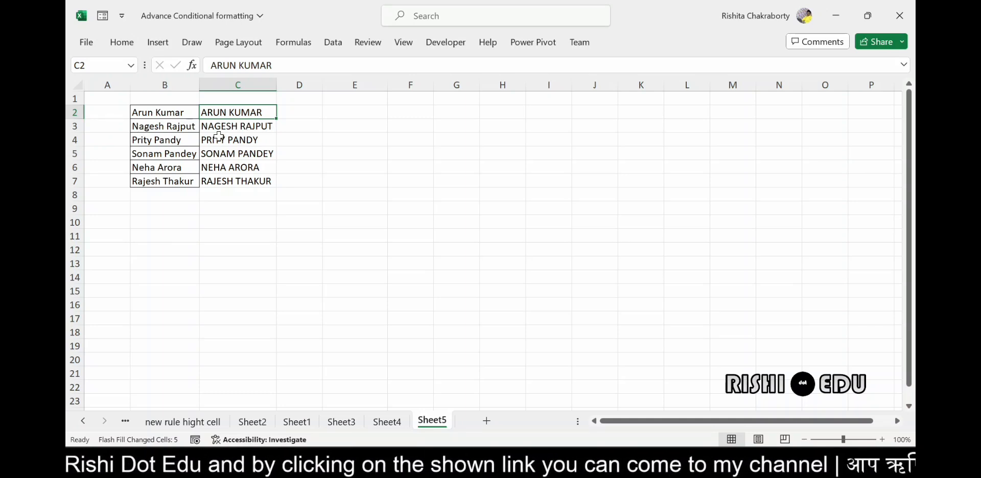
click(121, 45)
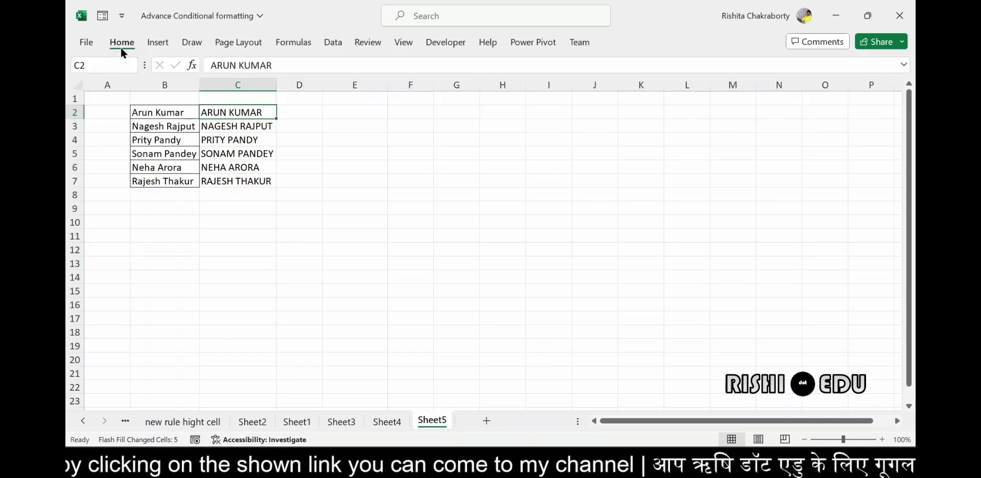
click(122, 45)
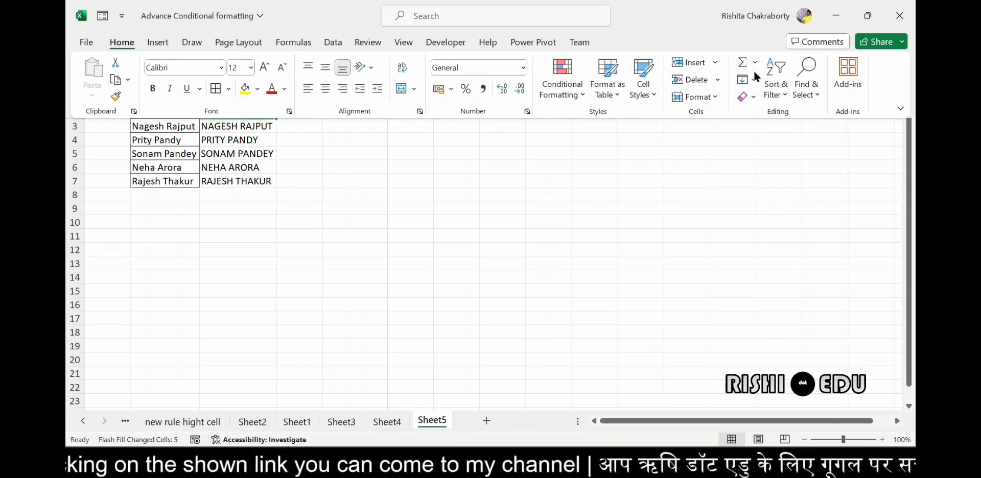
click(312, 188)
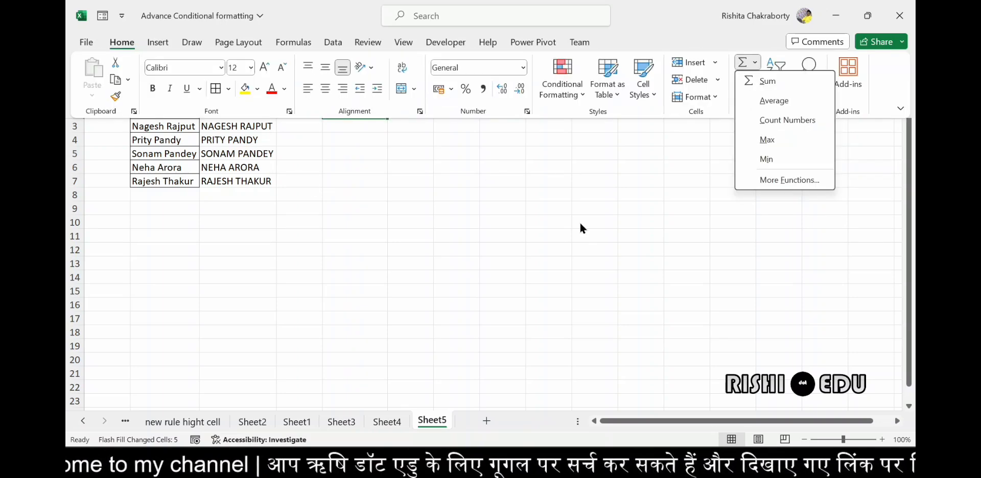
key(Escape)
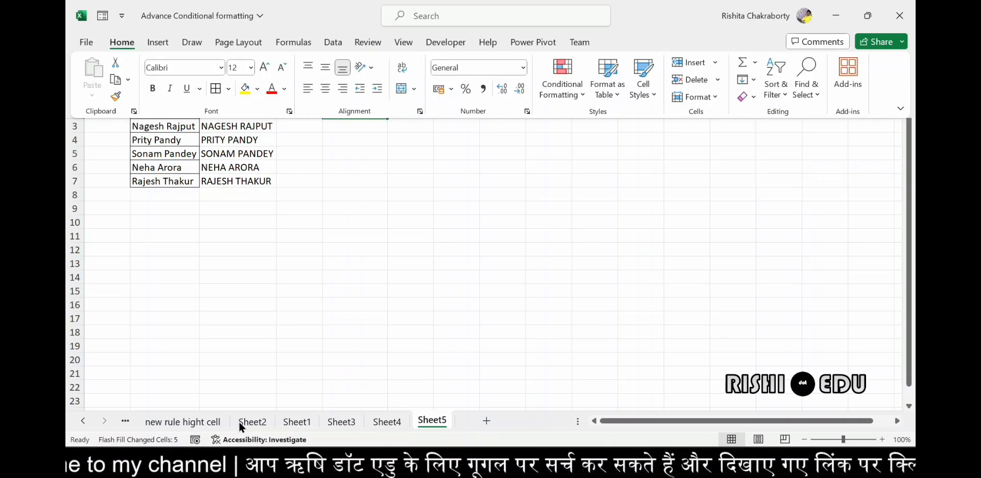
Switch to Sheet2, highlight the first three total prices in G4:G6, and select cell I6
click(256, 427)
click(255, 425)
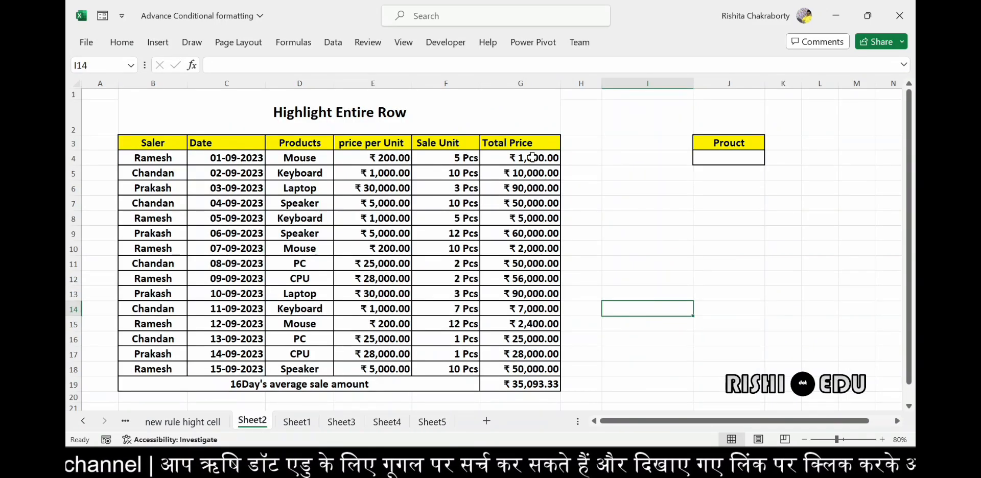
click(642, 174)
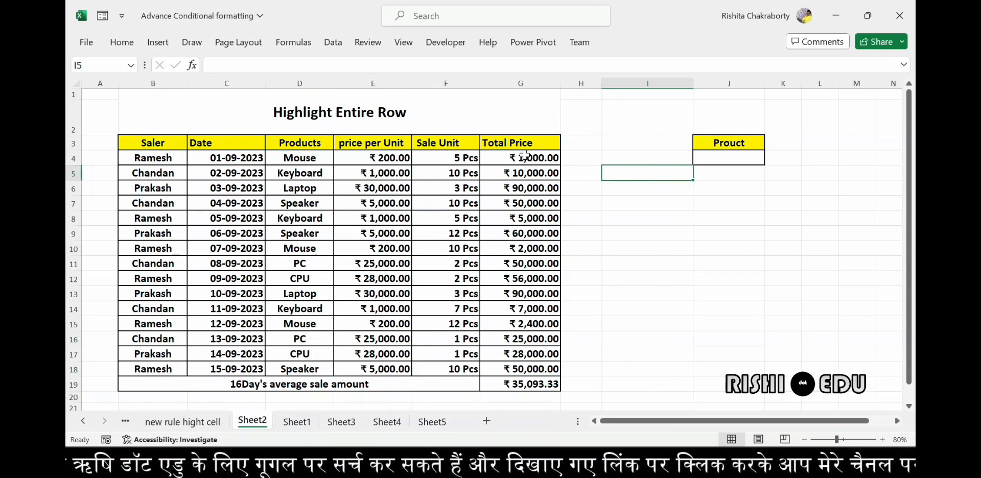
drag(523, 158, 534, 188)
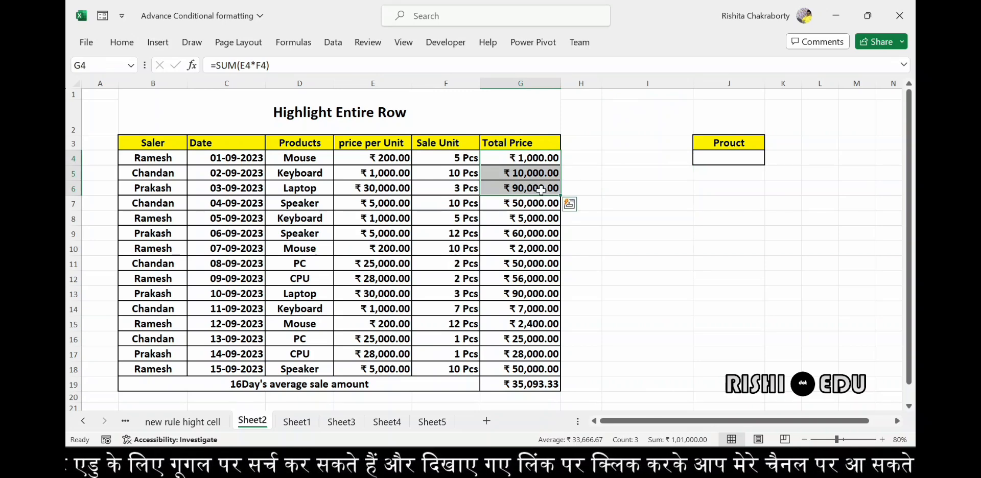
click(628, 160)
click(632, 184)
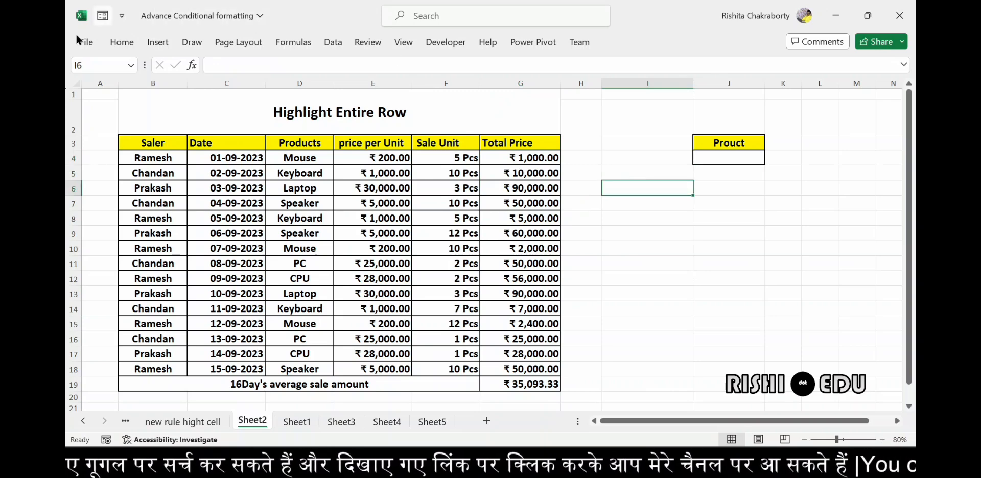
Use AutoSum to enter a SUM of the Total Price values in G4:G6 in cell I6
click(111, 48)
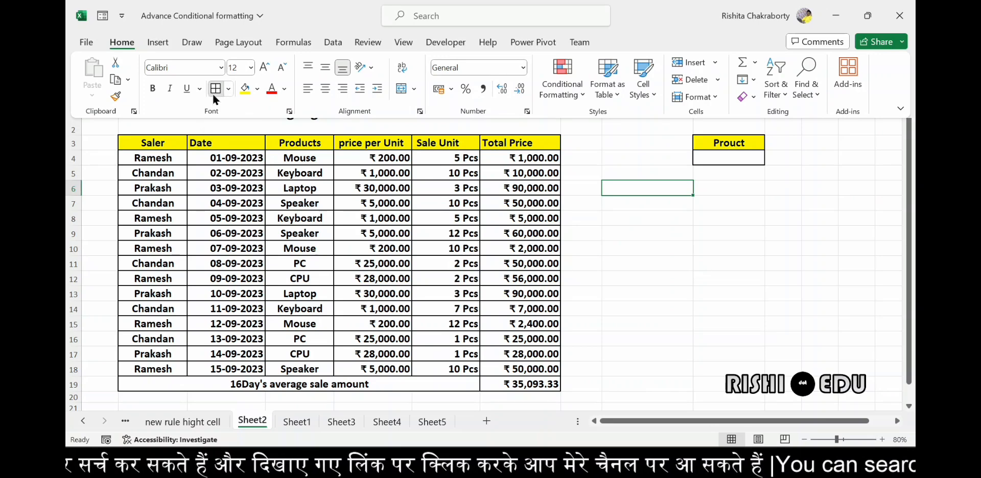
click(626, 232)
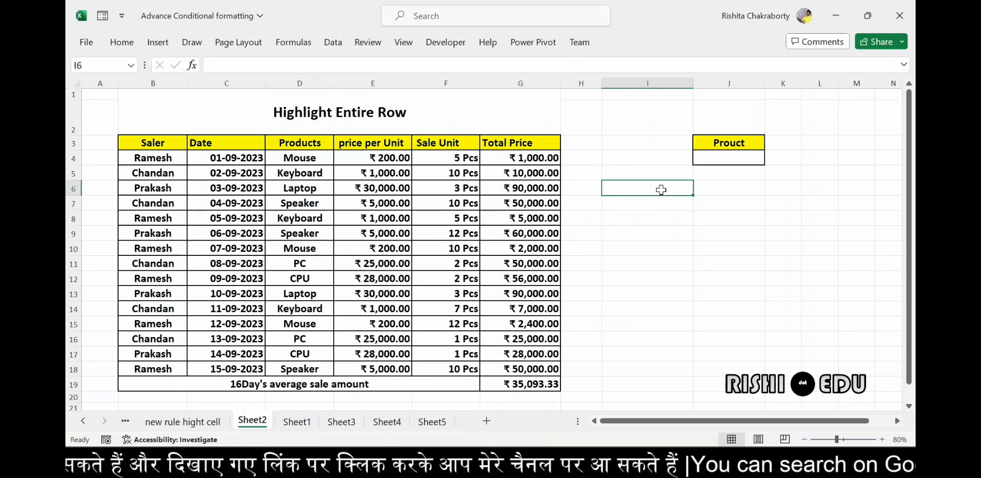
click(118, 44)
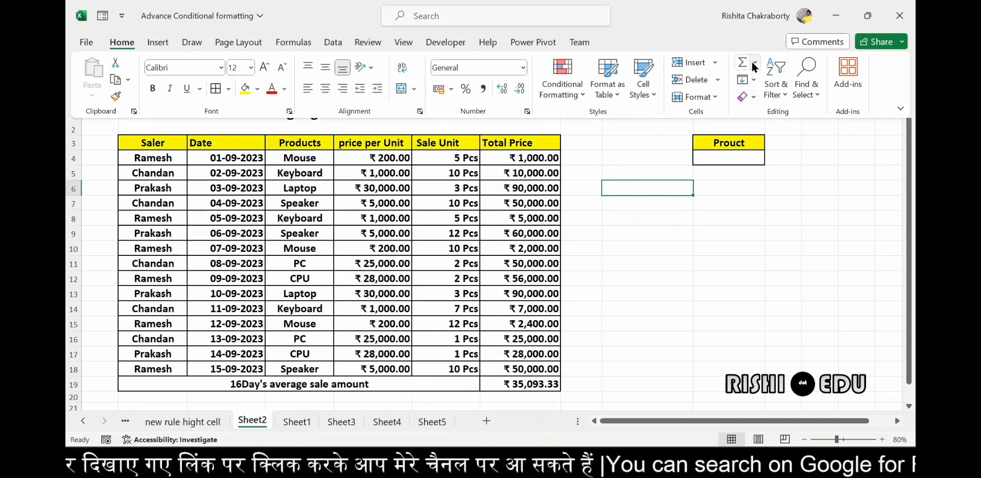
click(754, 65)
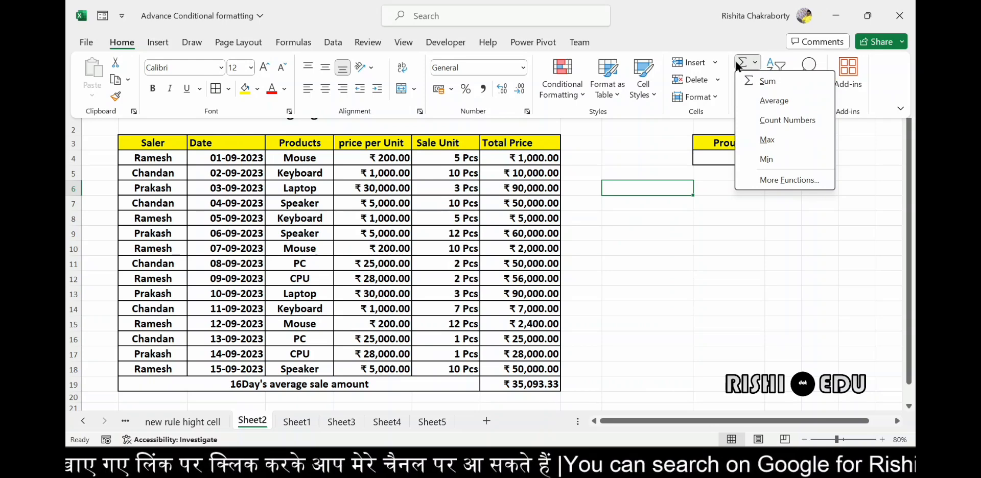
key(Escape)
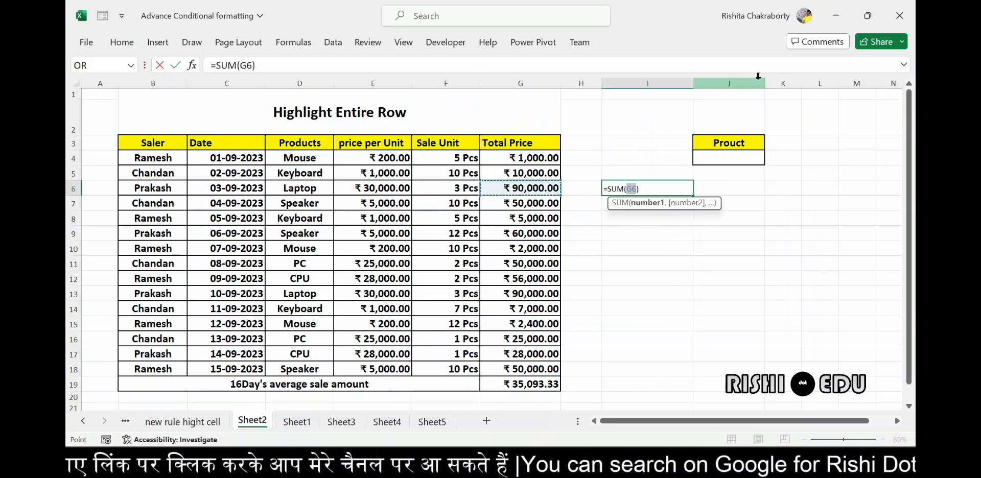
click(638, 189)
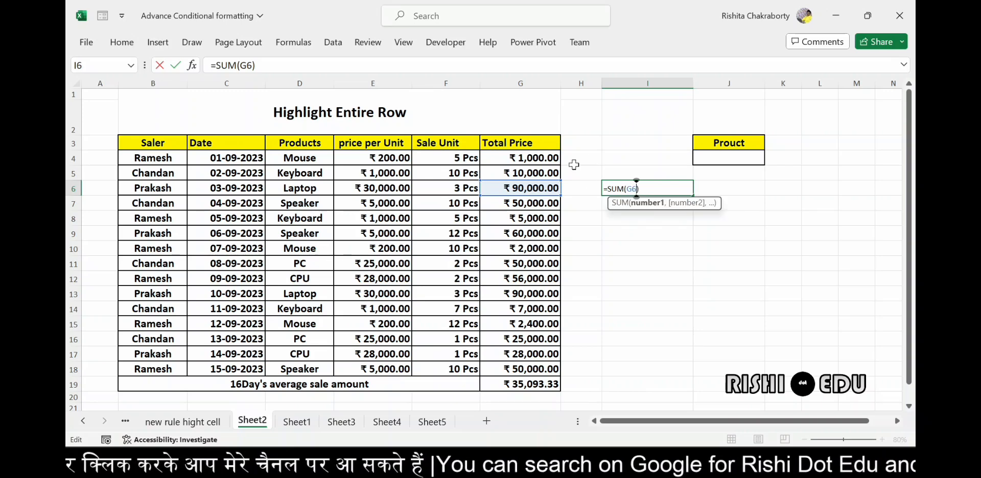
key(BackSpace)
key(BackSpace)
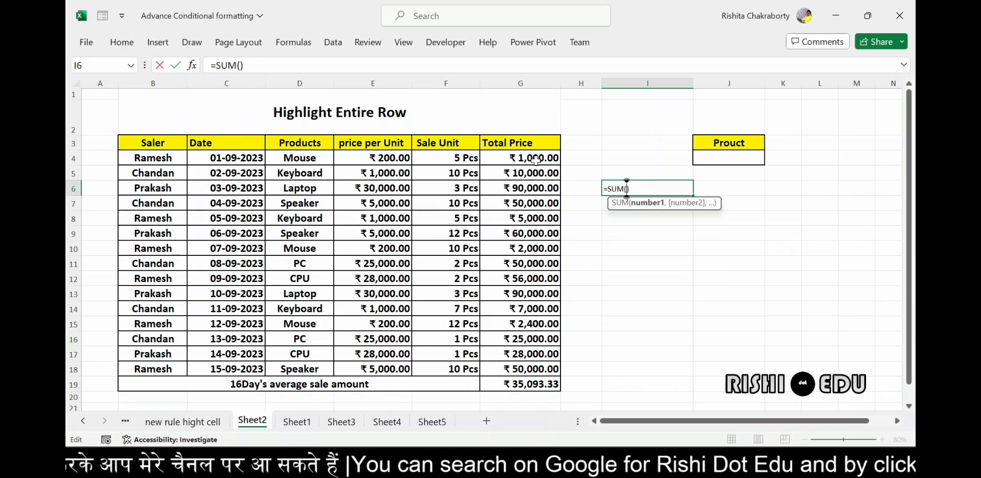
drag(533, 158, 531, 185)
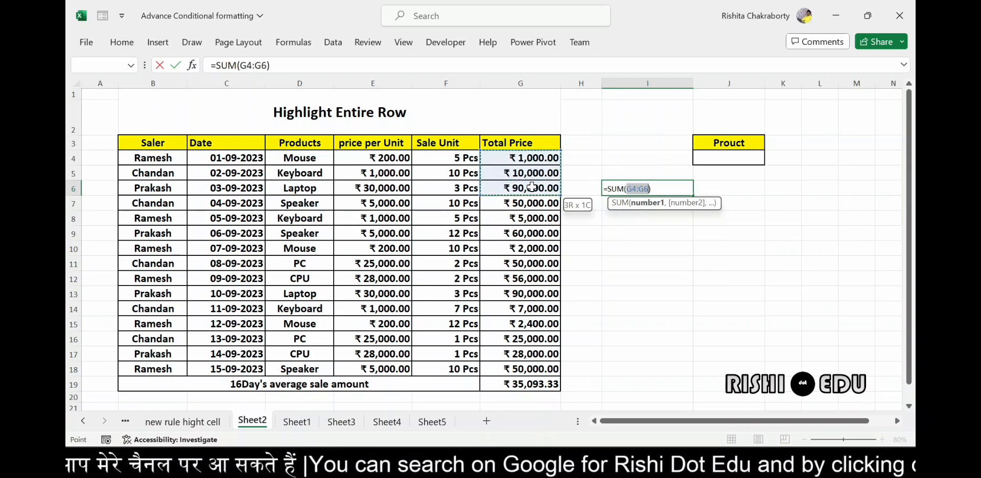
click(658, 189)
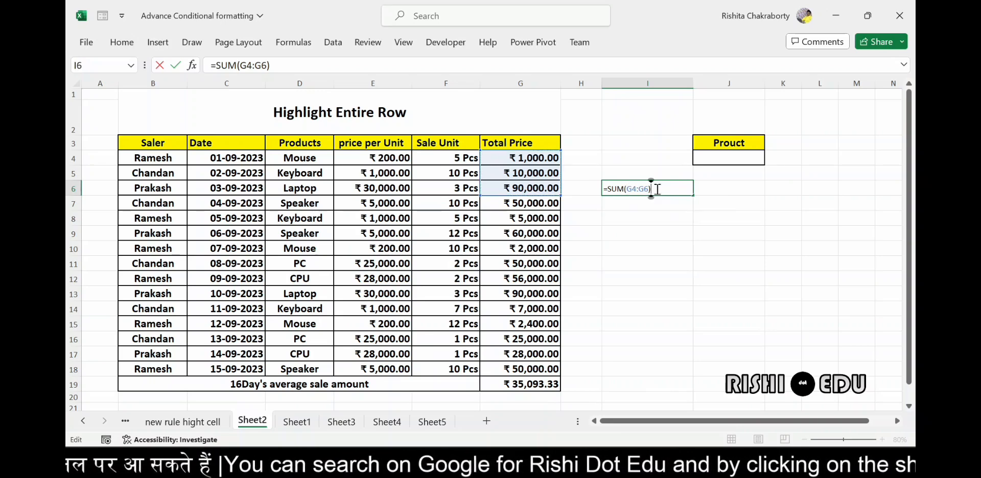
key(Return)
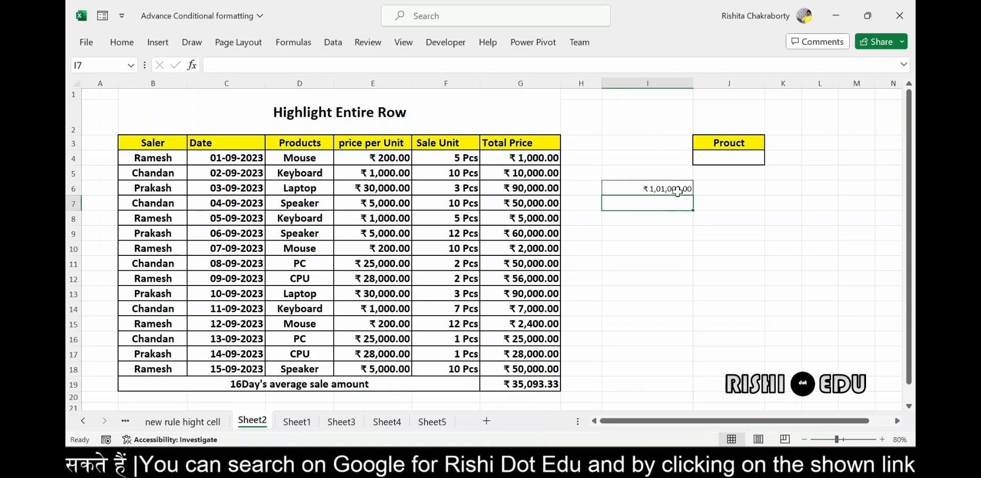
Delete the SUM formula from cell I6
click(670, 189)
key(Delete)
click(662, 251)
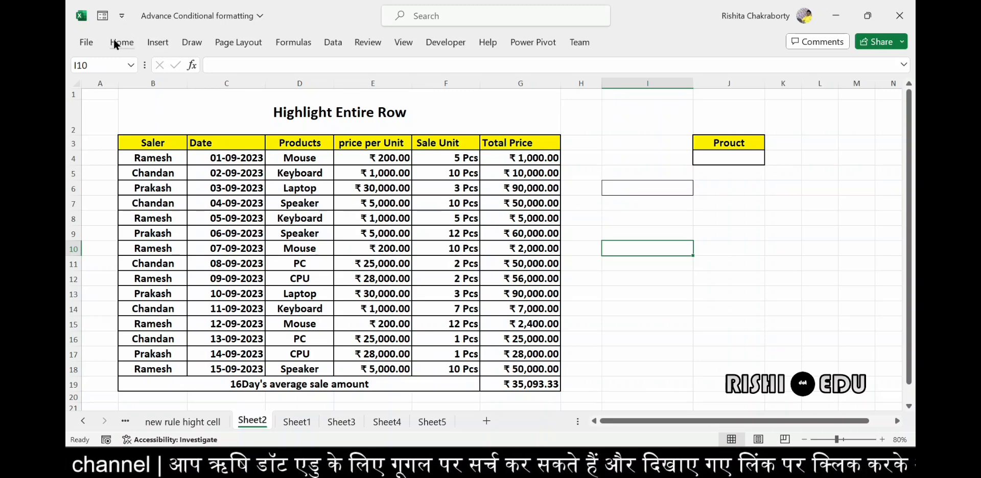
Insert a MIN formula in cell I6 that covers the Total Price range G4:G18
click(635, 192)
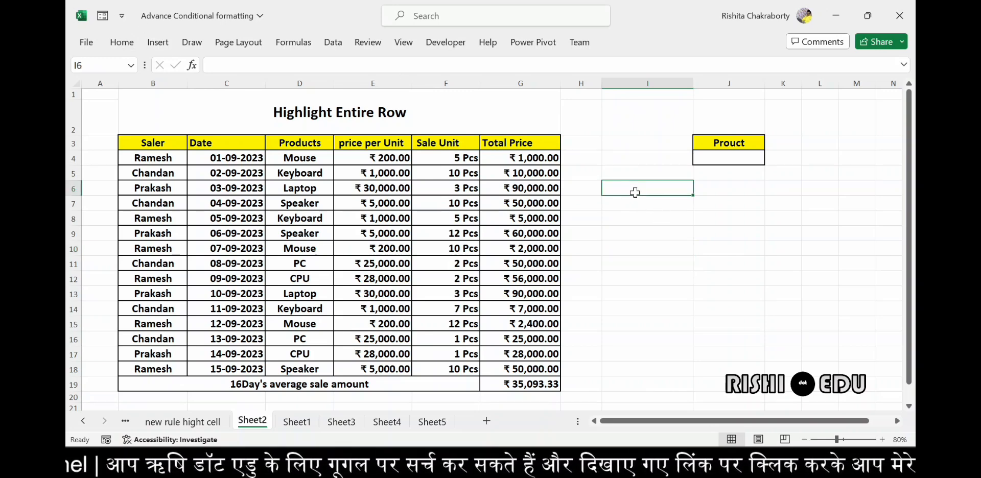
click(121, 42)
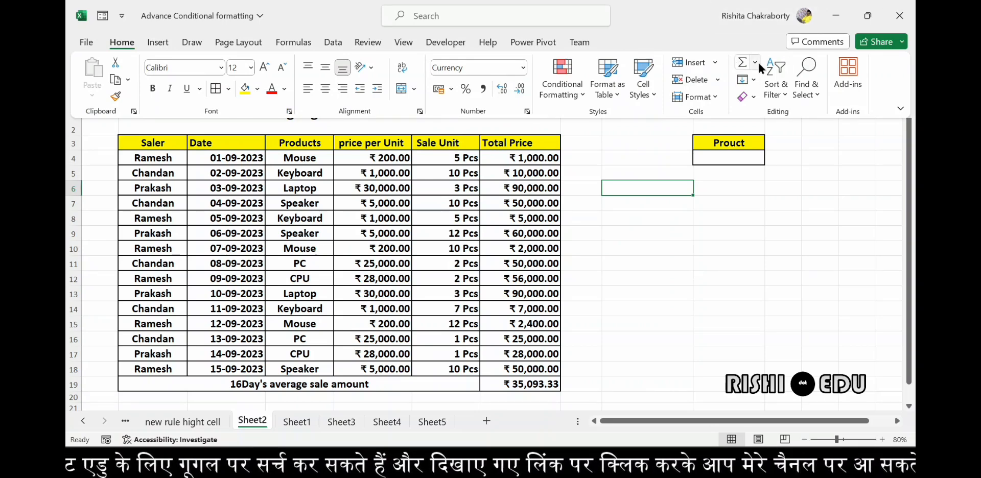
click(755, 63)
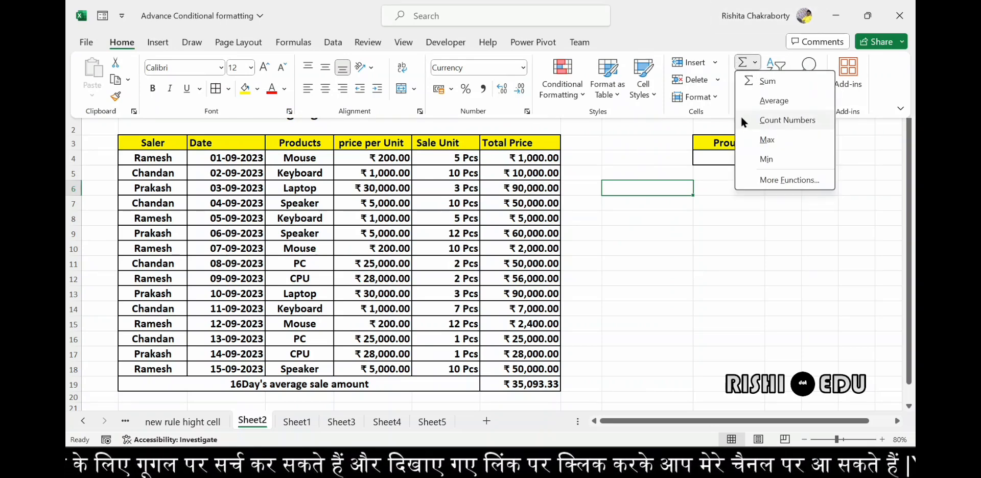
click(769, 159)
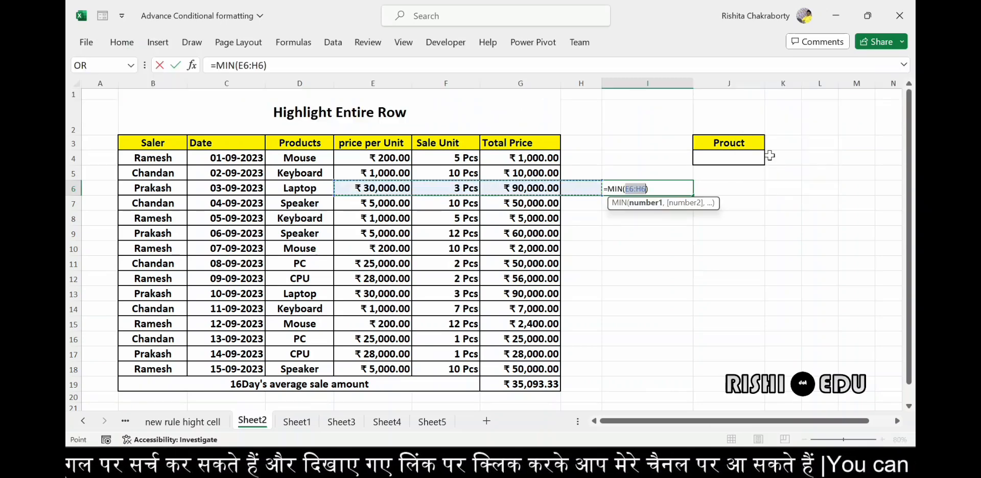
click(643, 190)
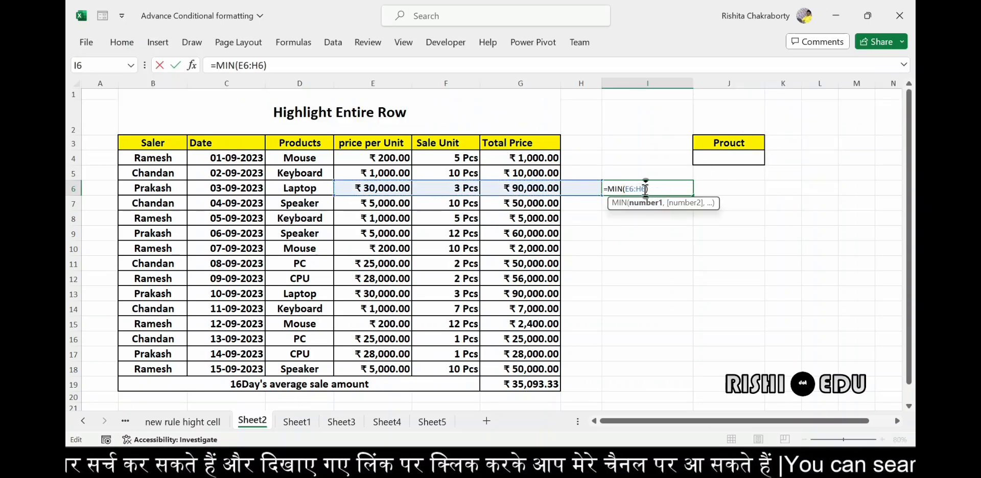
key(BackSpace)
key(BackSpace)
key(BackSpace)
key(BackSpace)
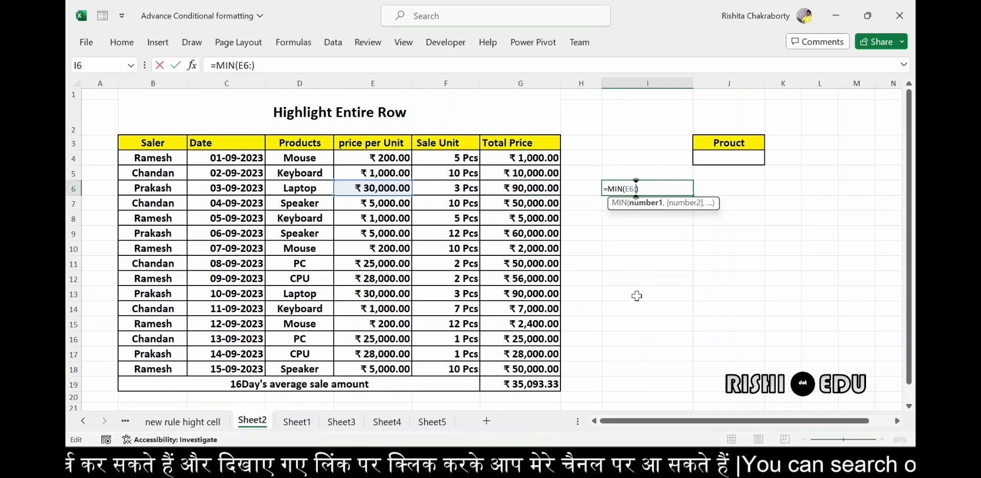
key(BackSpace)
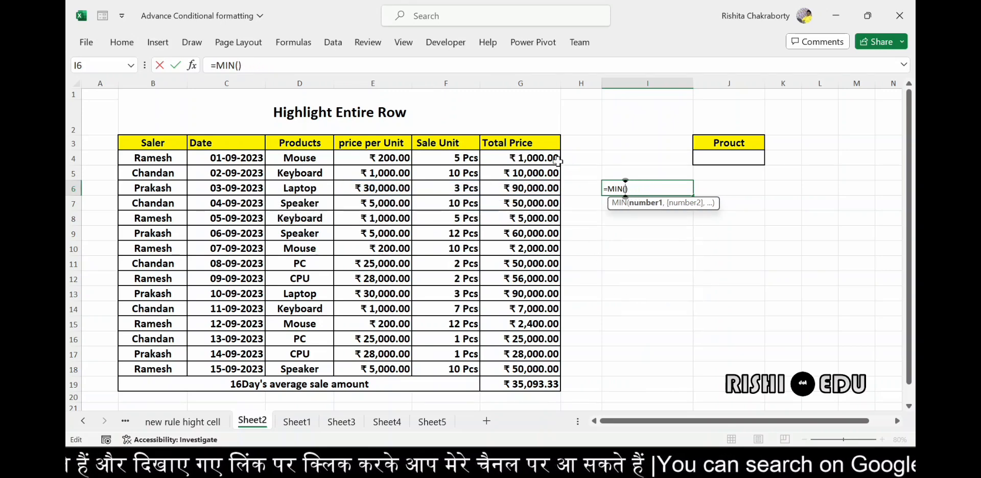
click(535, 158)
drag(535, 157, 526, 361)
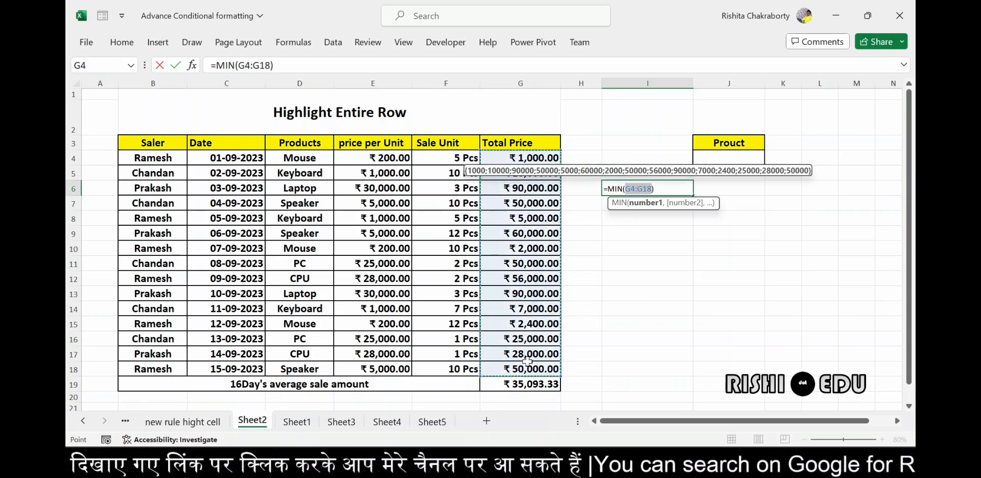
click(664, 187)
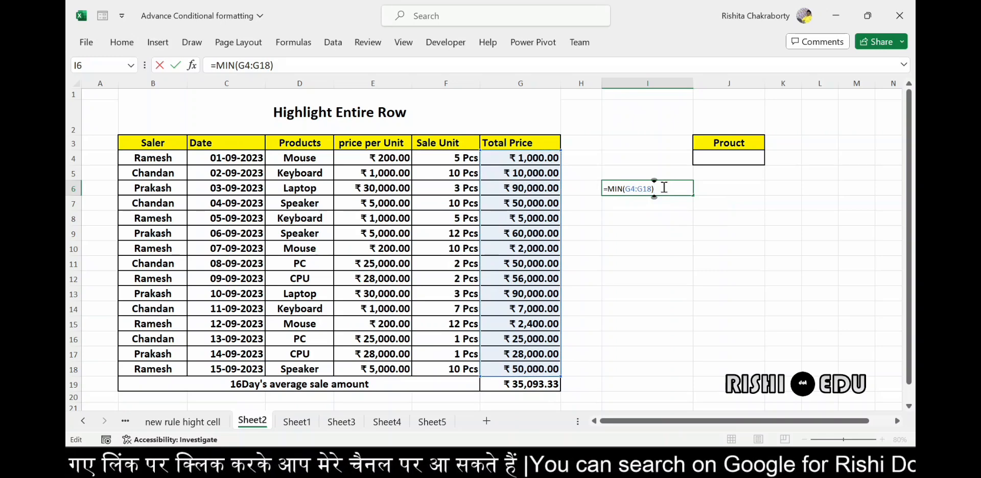
key(Return)
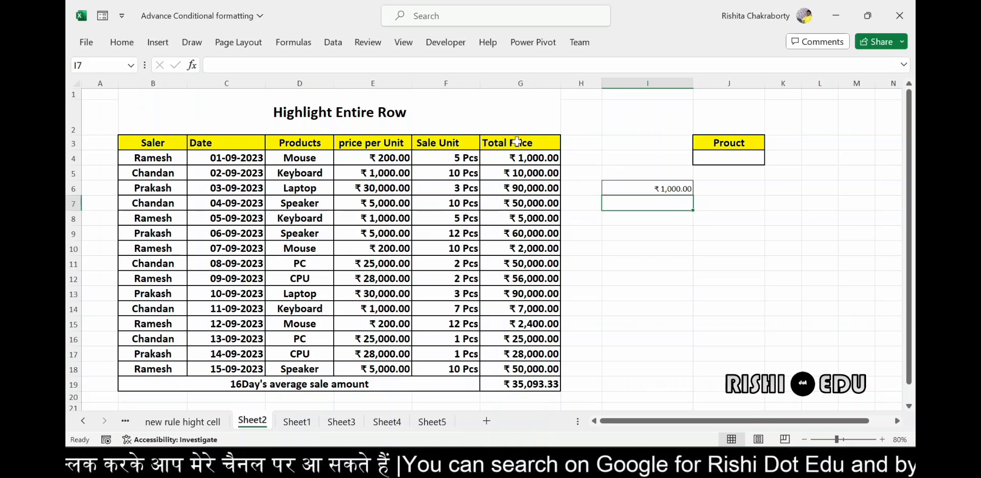
Review the Clear options for the formula cell I6 without applying any
click(658, 189)
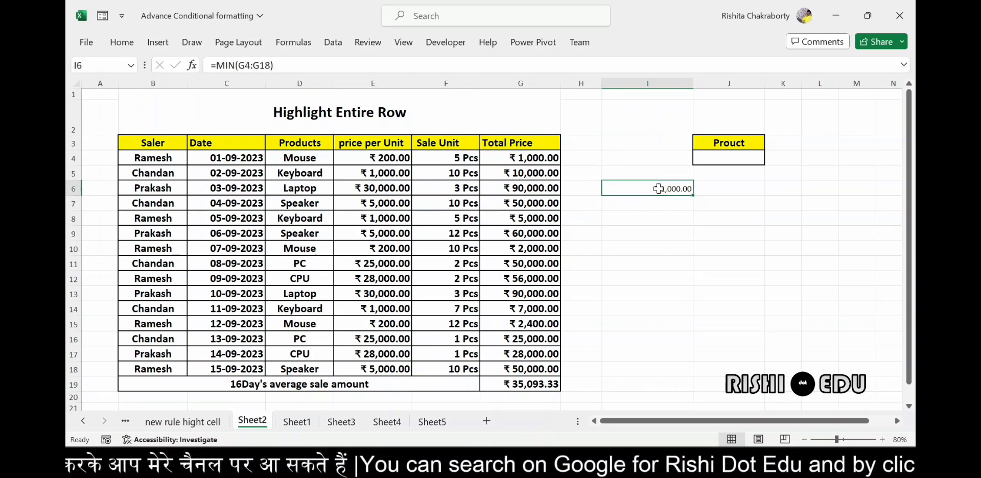
click(109, 39)
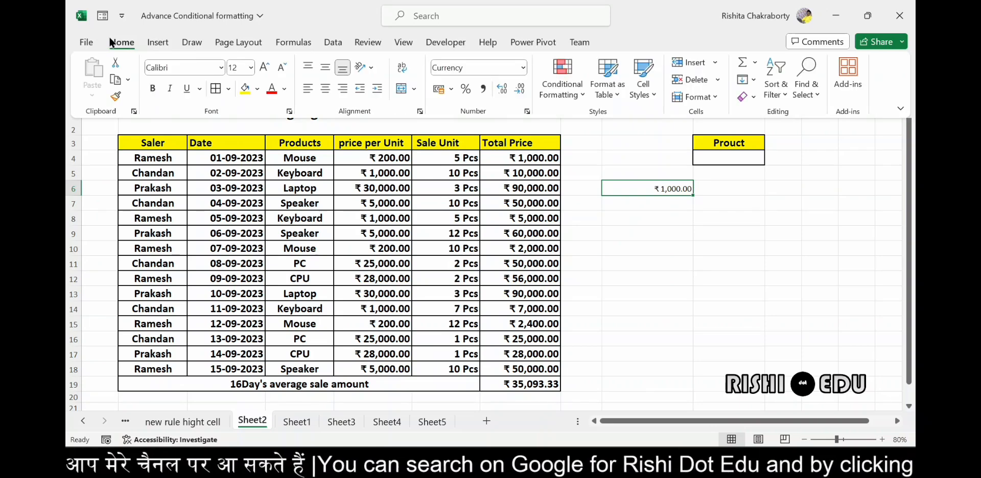
click(747, 100)
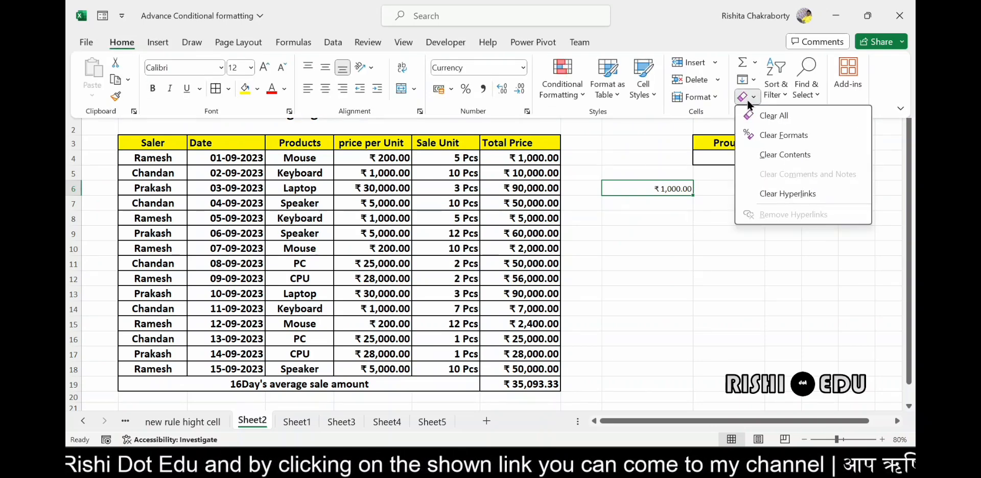
click(637, 258)
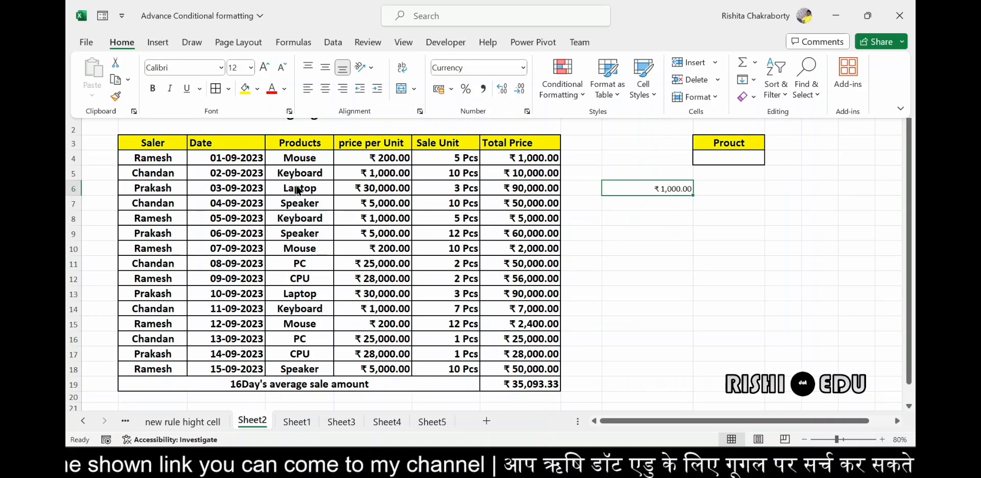
Select the sales table range B4:G19 and open the Clear options for it
click(144, 143)
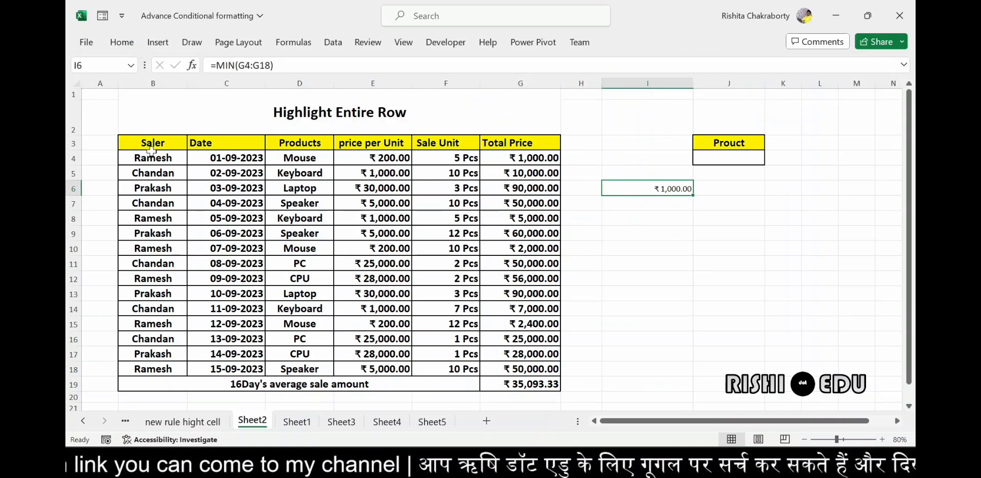
drag(134, 155, 503, 336)
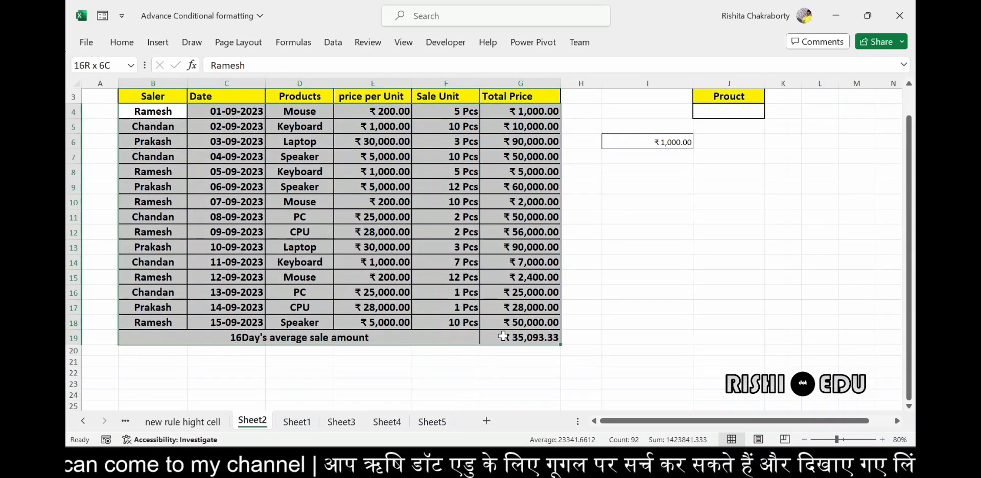
click(114, 43)
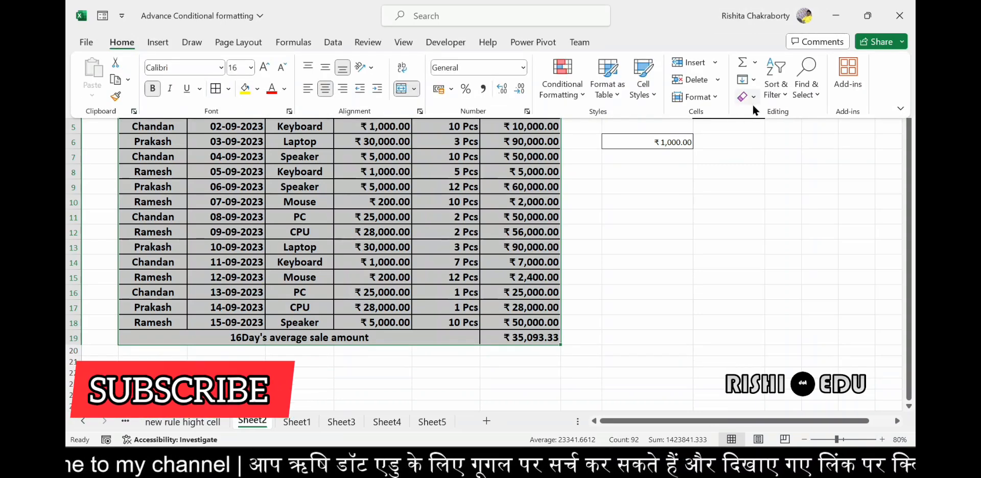
click(752, 98)
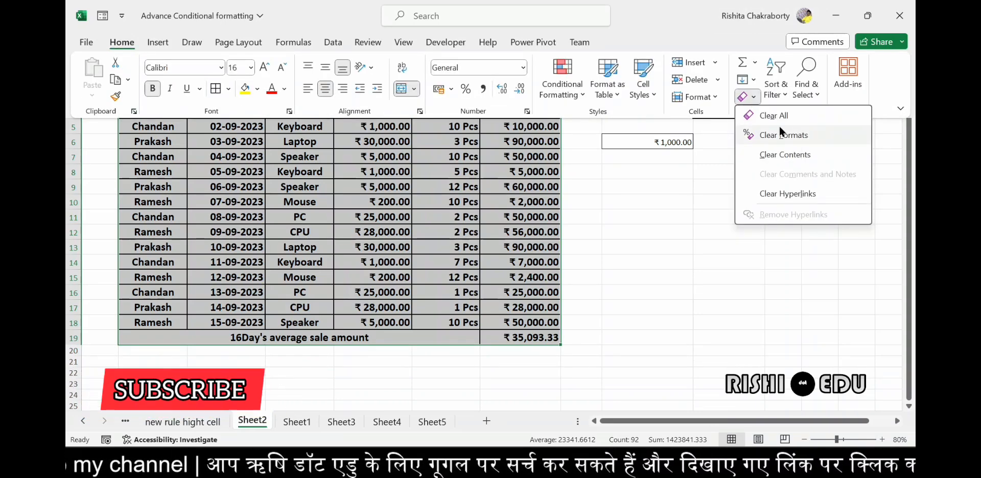